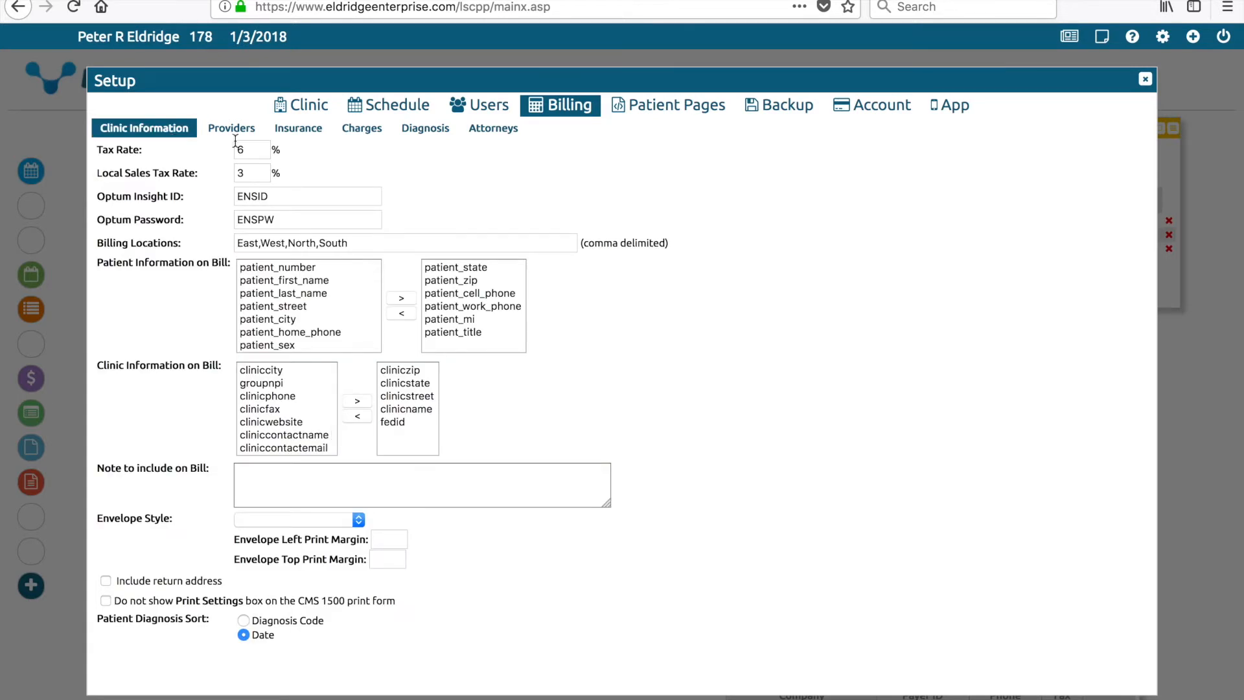
Check the 6% Tax Rate and 3% Local Sales Tax Rate, then close the setup.
left_click(254, 150)
left_click(257, 170)
left_click(1145, 81)
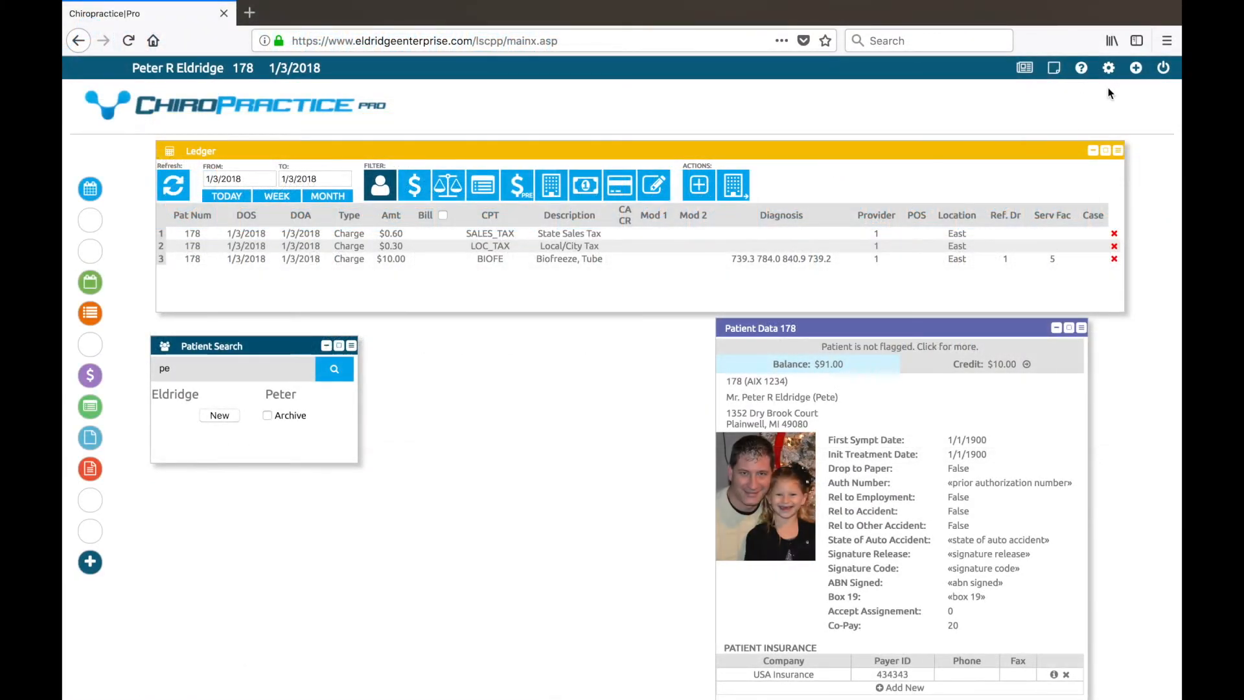
left_click(1109, 70)
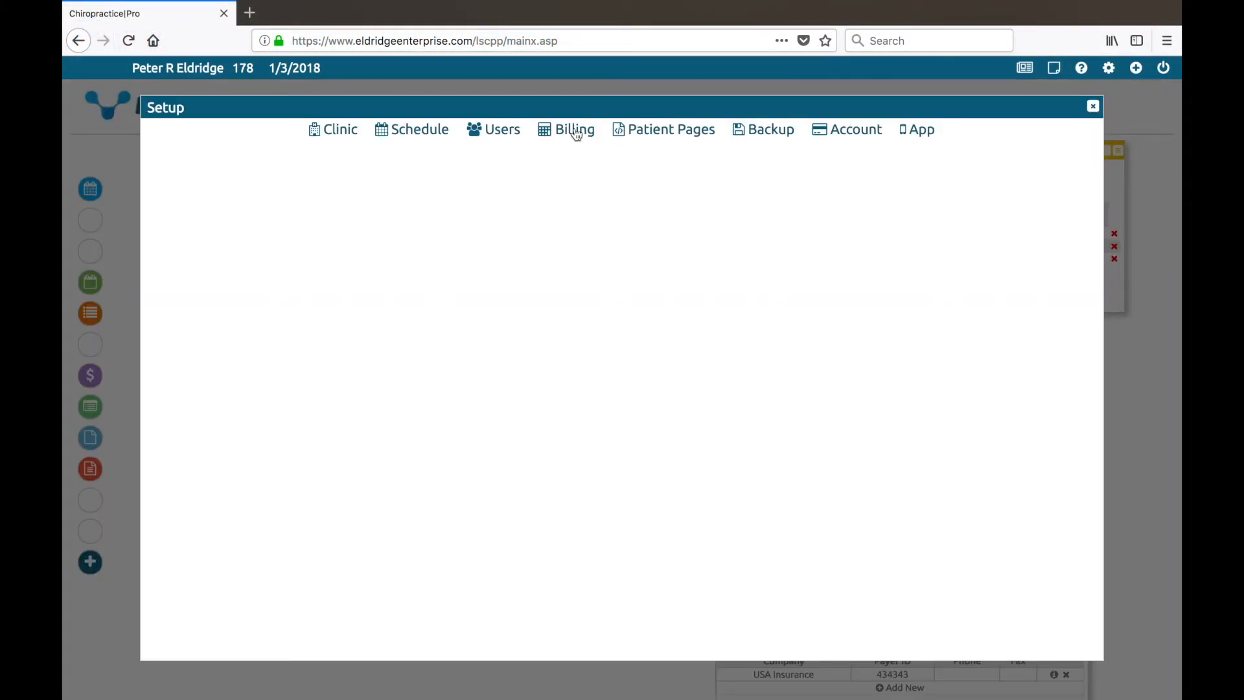
left_click(576, 134)
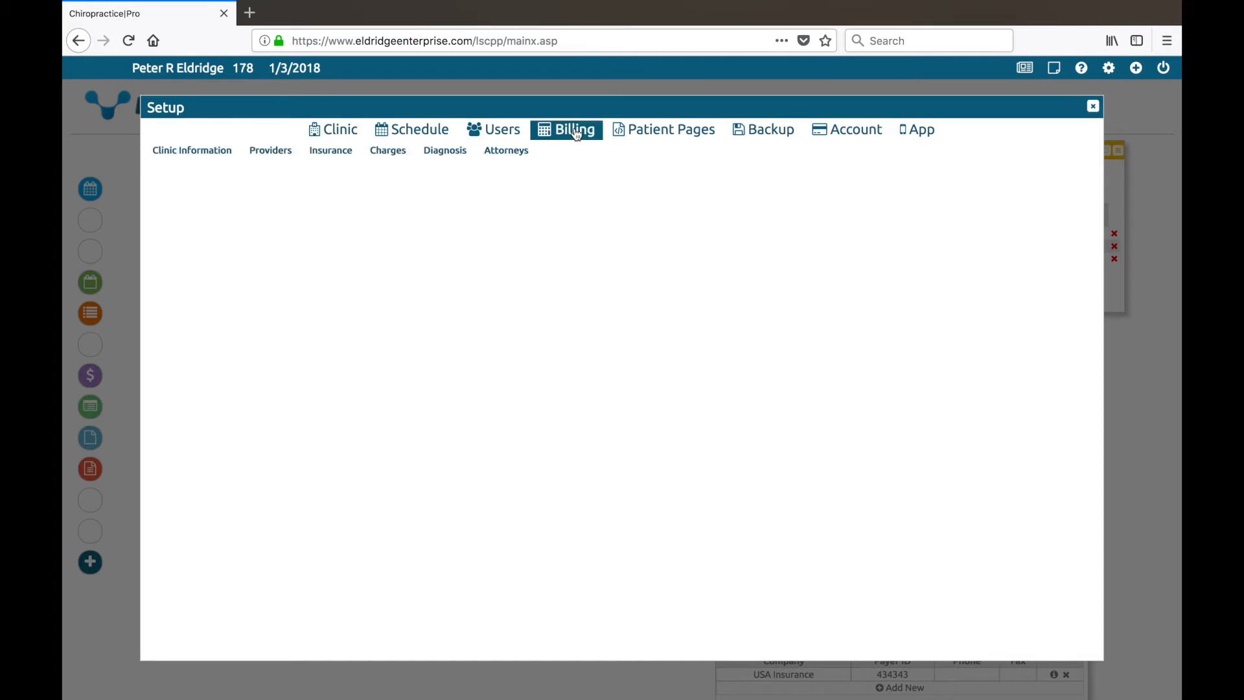
left_click(207, 153)
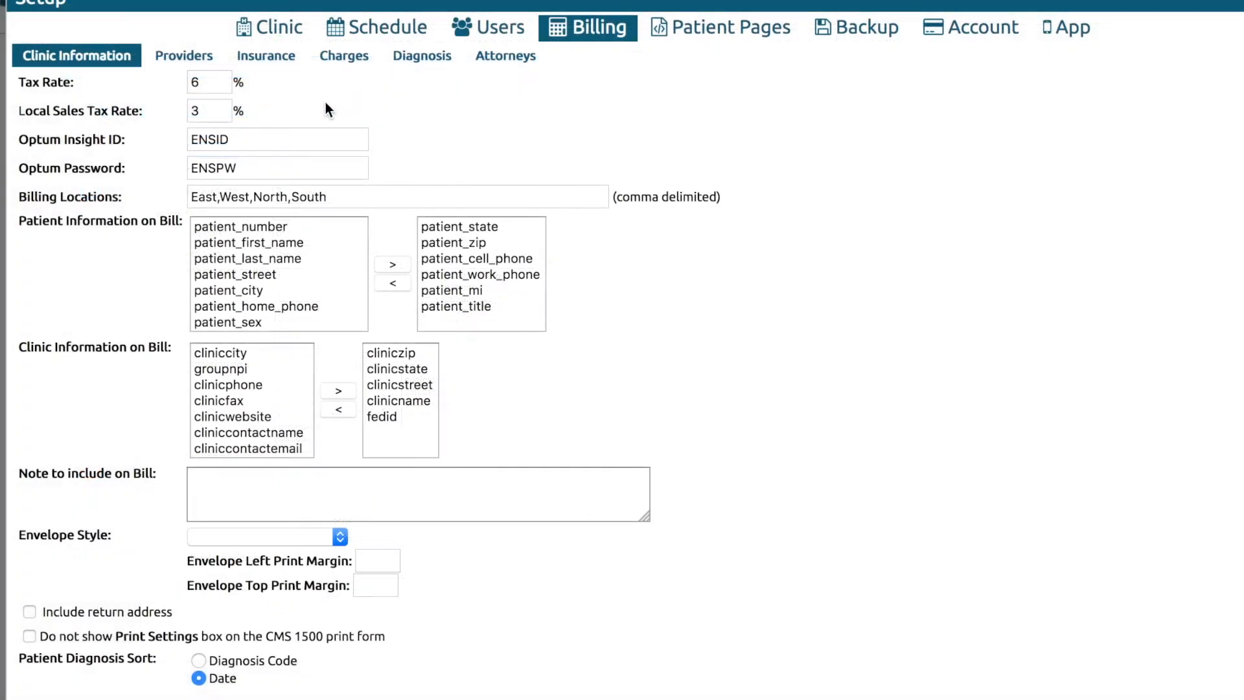
left_click(292, 138)
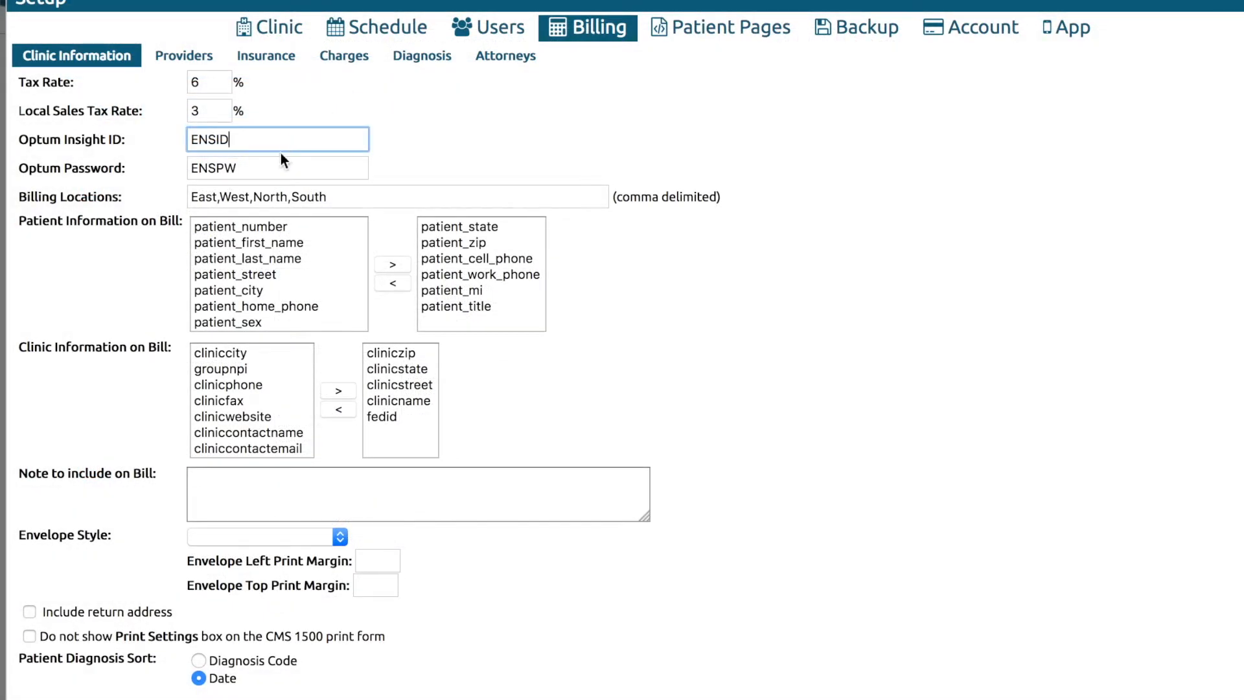
left_click(279, 166)
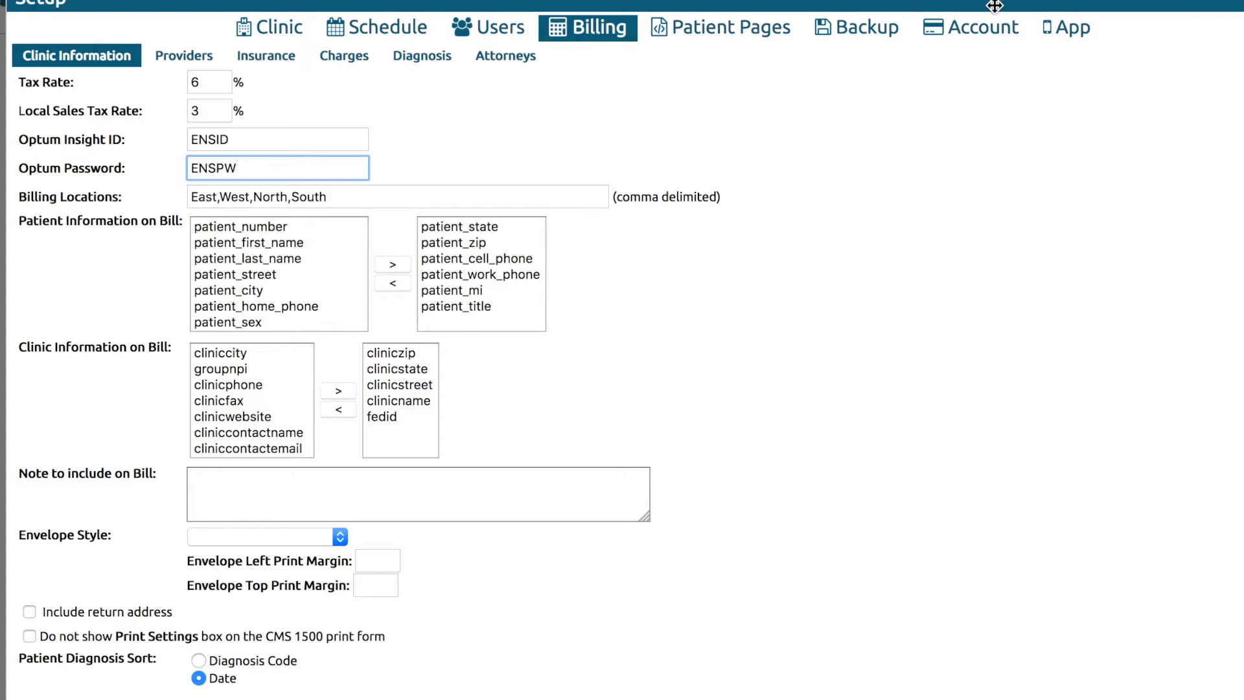
left_click(373, 201)
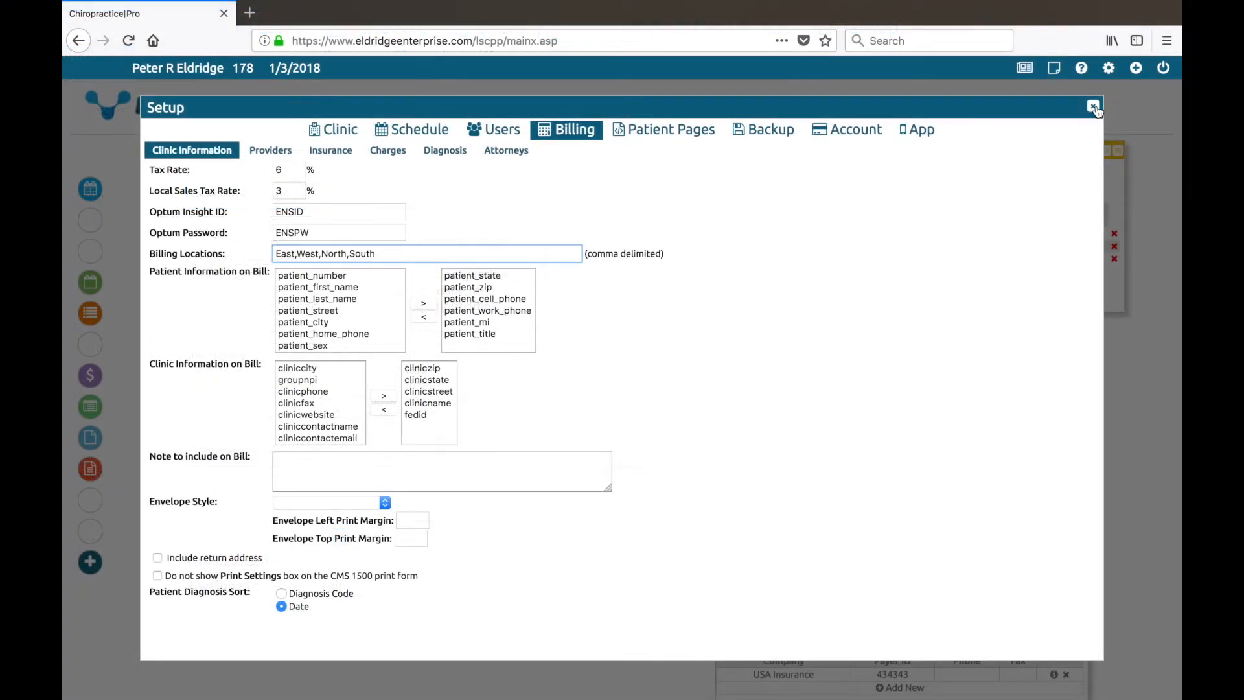
left_click(1094, 108)
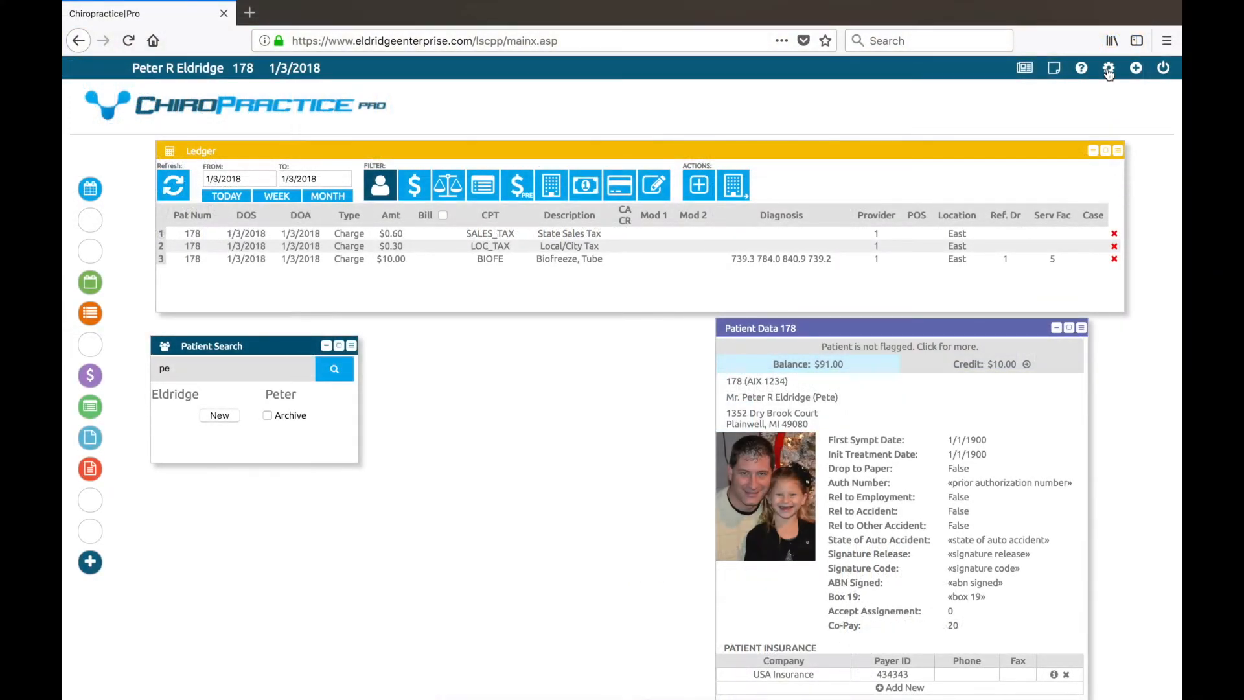
Open Billing Clinic Information, and add then remove patient_number from the patient info on bills.
left_click(1109, 70)
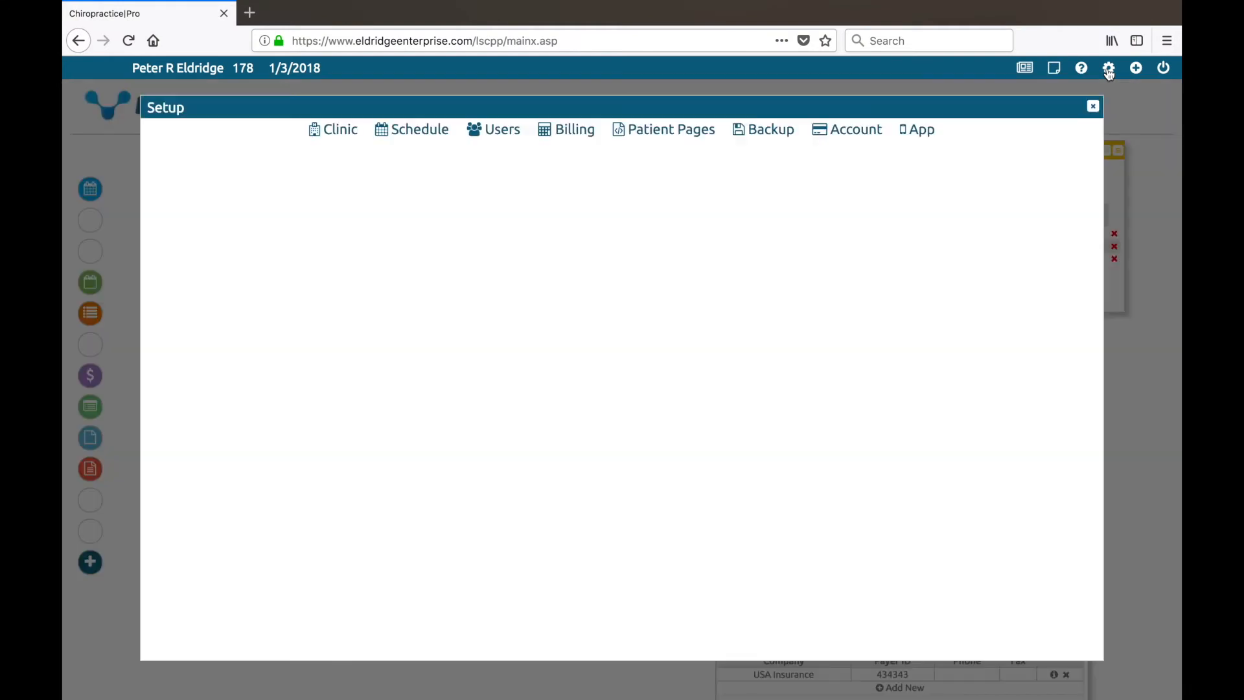
left_click(554, 129)
left_click(222, 151)
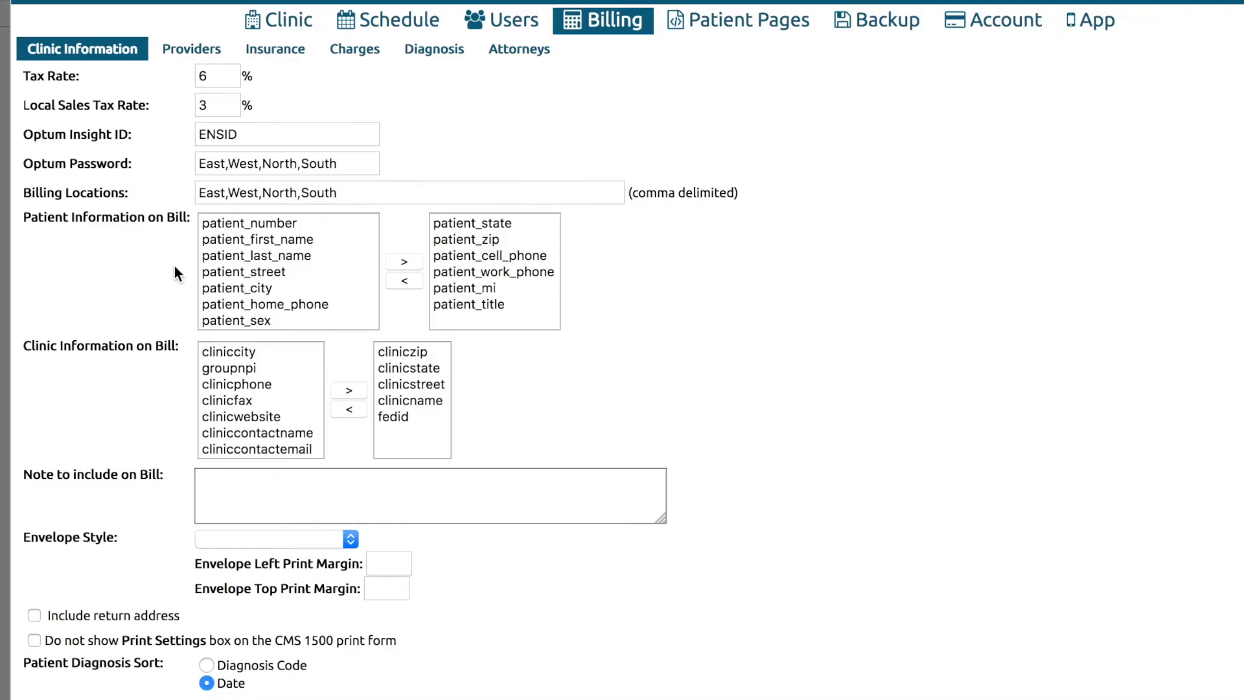
left_click(266, 227)
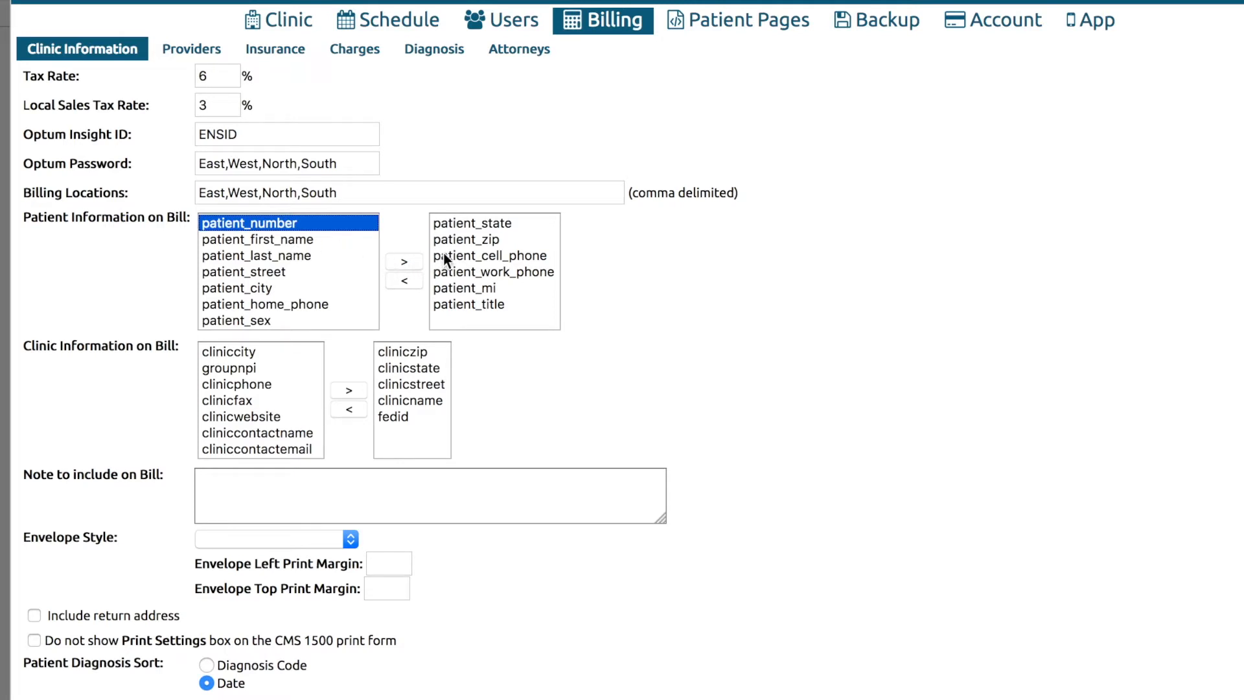
left_click(407, 262)
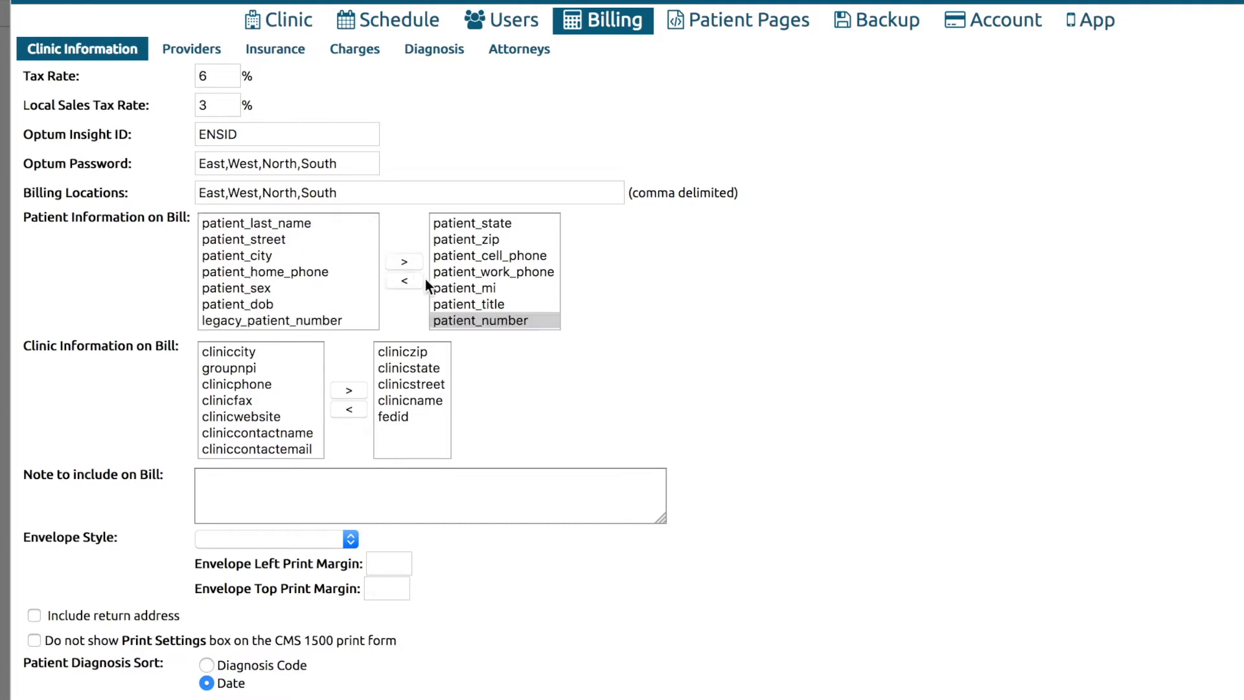
left_click(478, 321)
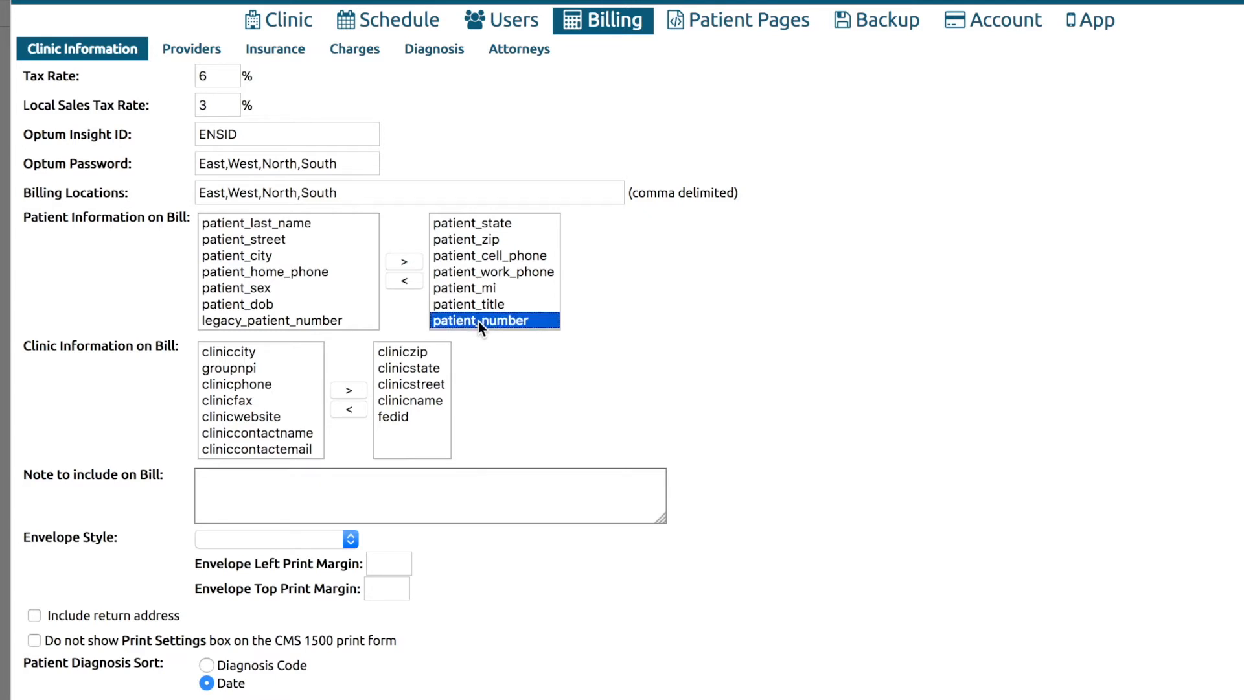
left_click(410, 280)
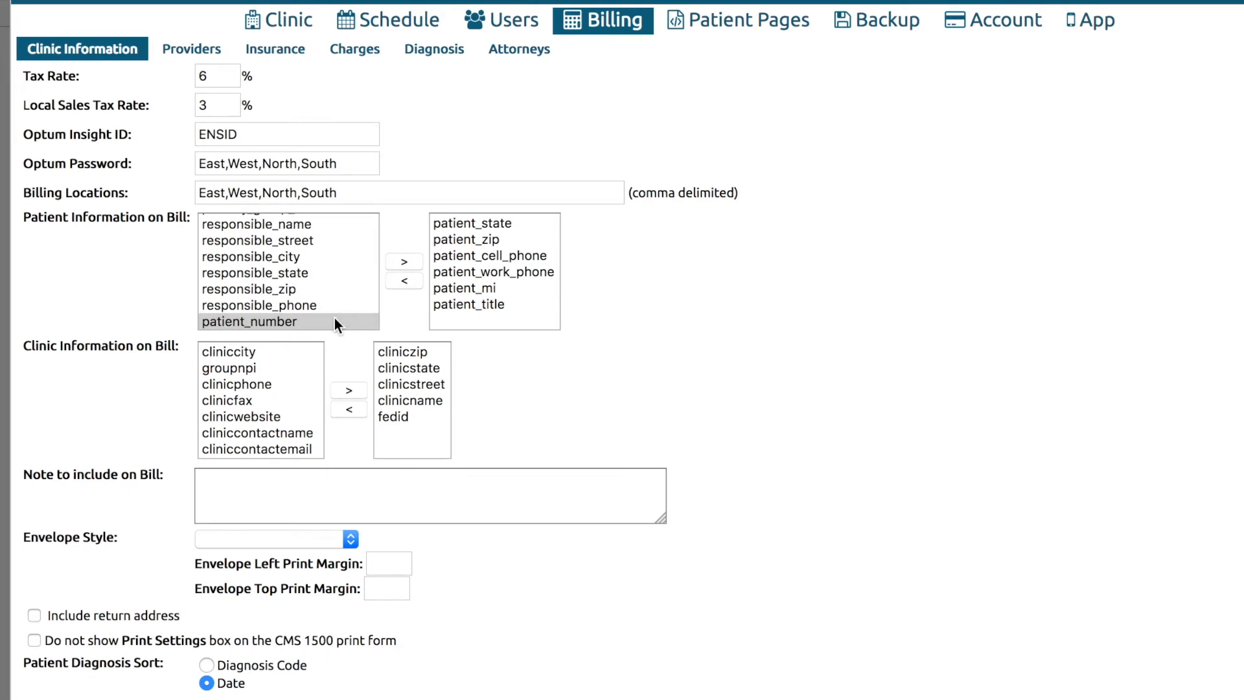
Add cliniccity to the clinic details printed on bills.
scroll(335, 317, "down", 1)
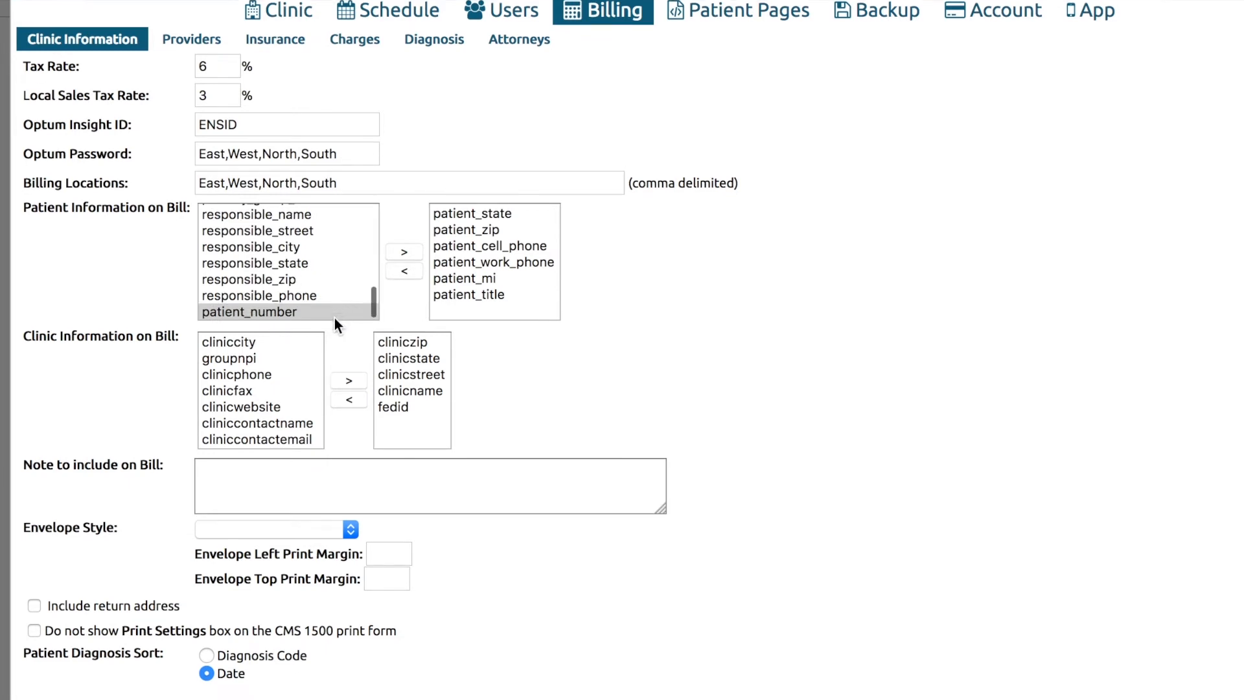
left_click(236, 344)
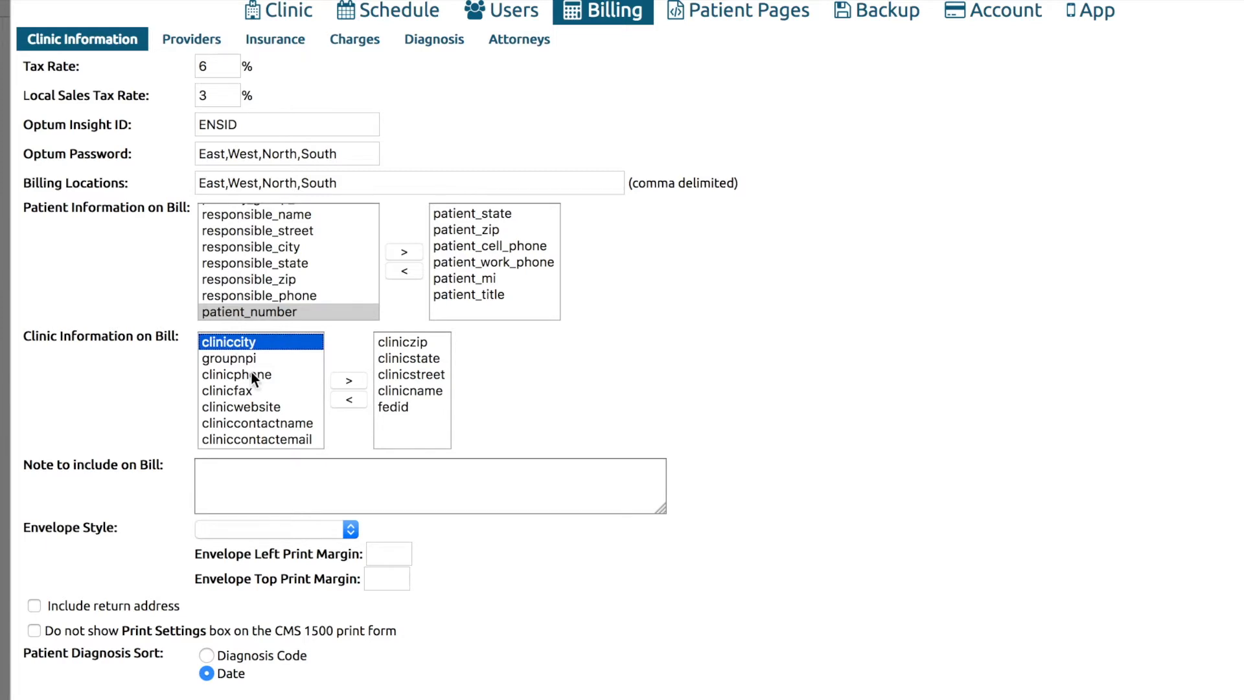
left_click(350, 382)
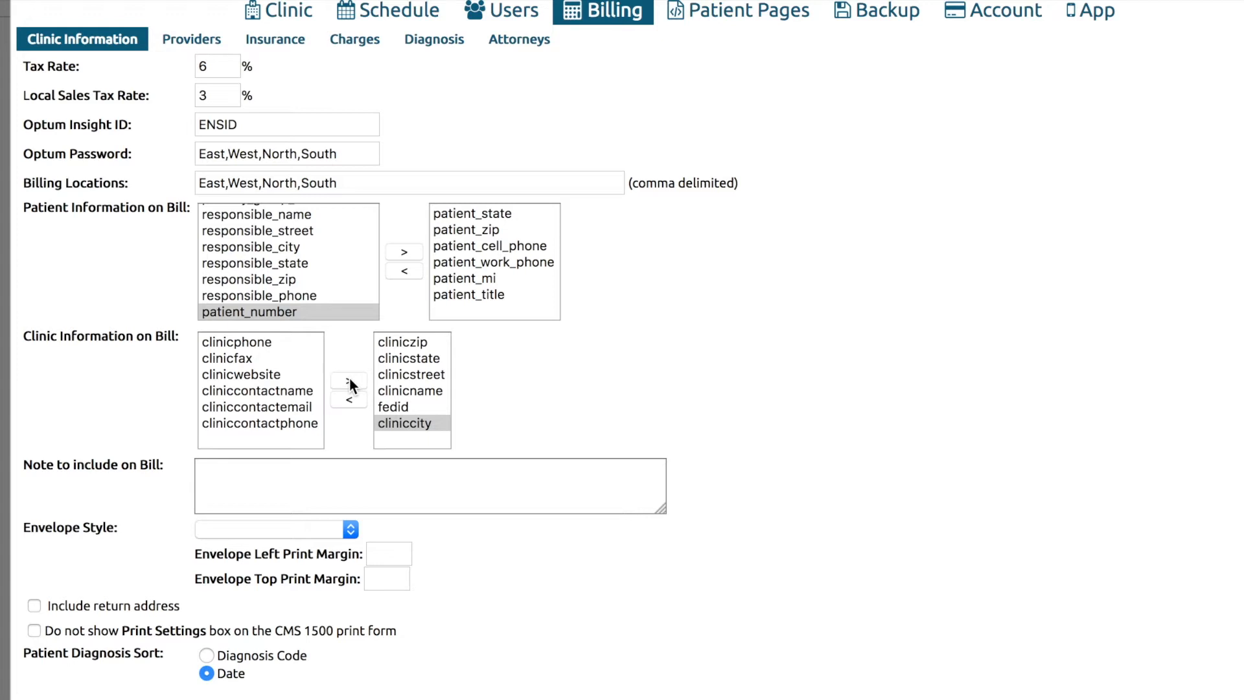
left_click(315, 491)
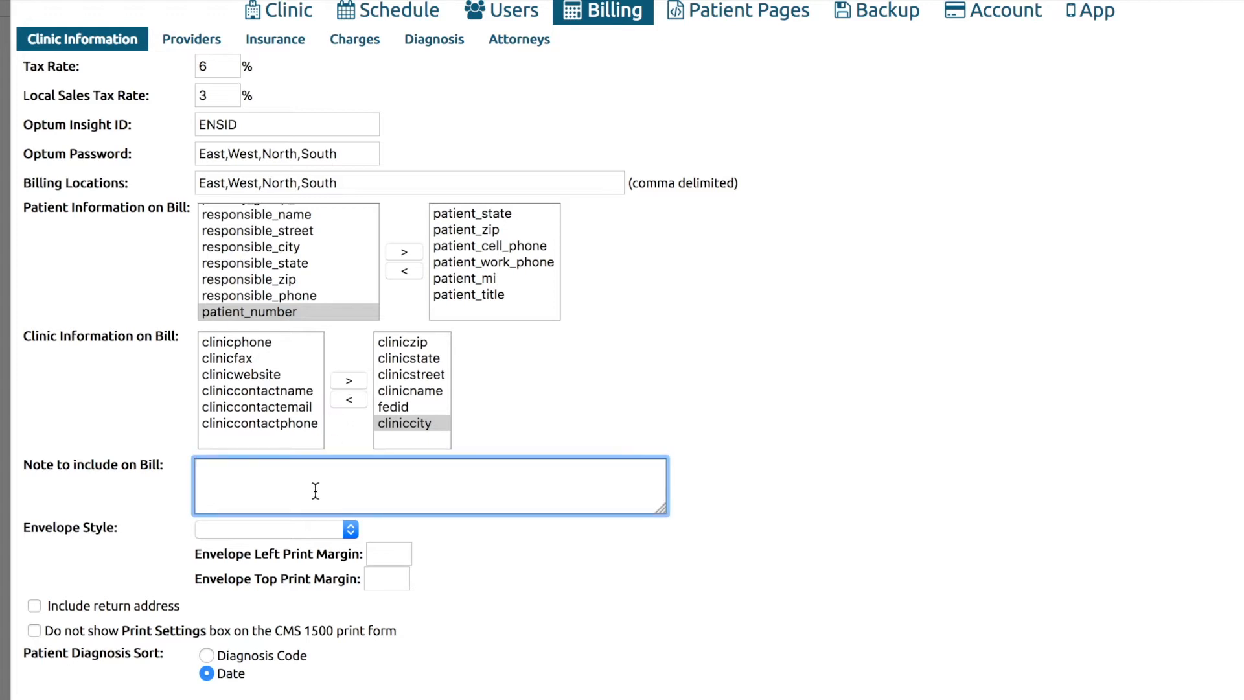
Add the bill note 'Thank you for your payment!' and choose the No. 10 Left Window envelope style.
type("Thank you for your pay")
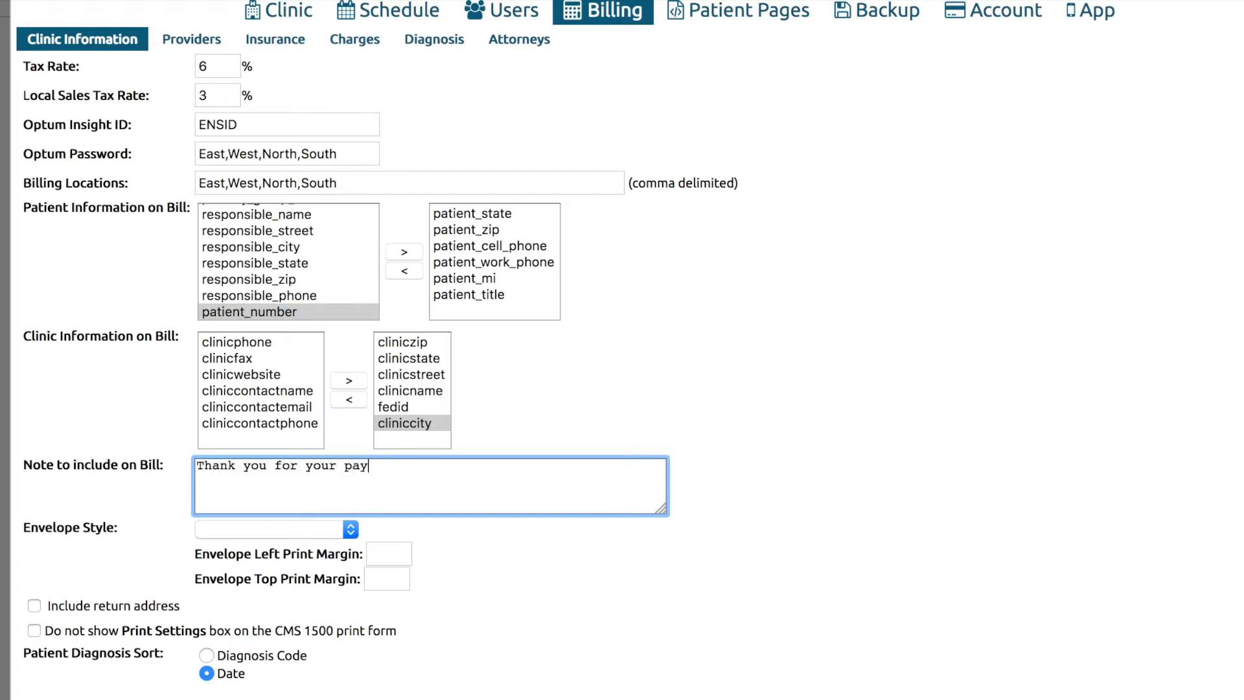
type("ment!")
left_click(480, 591)
left_click(351, 531)
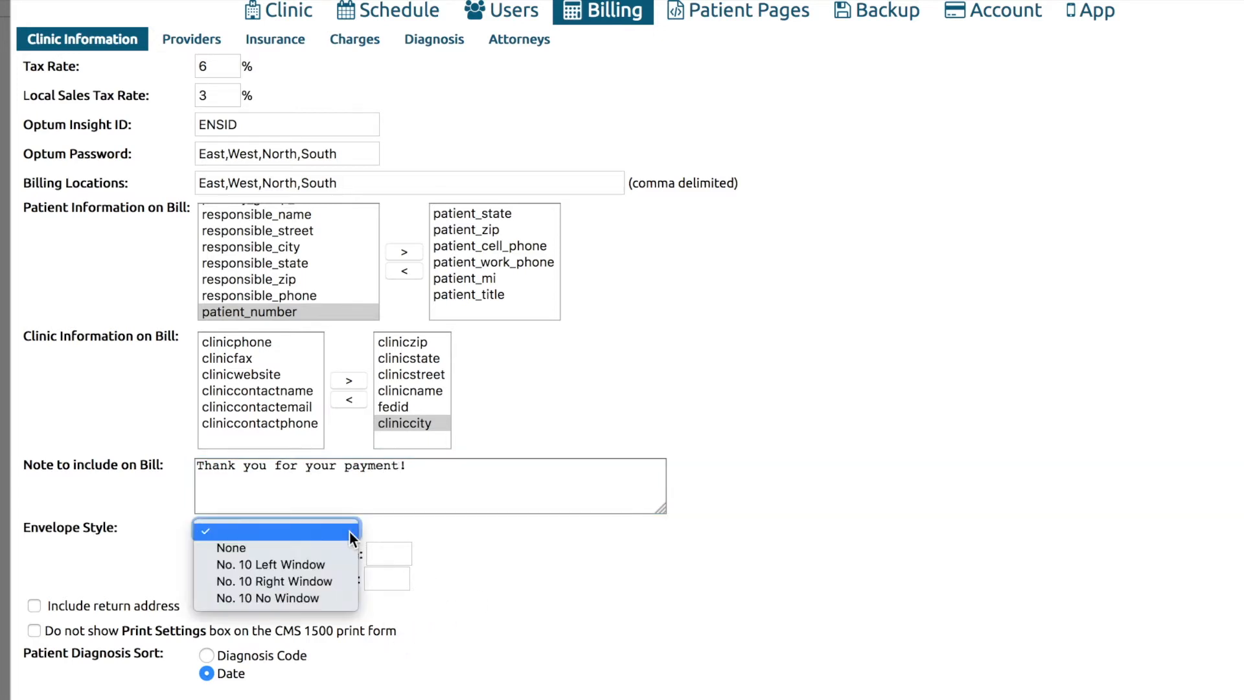
left_click(332, 568)
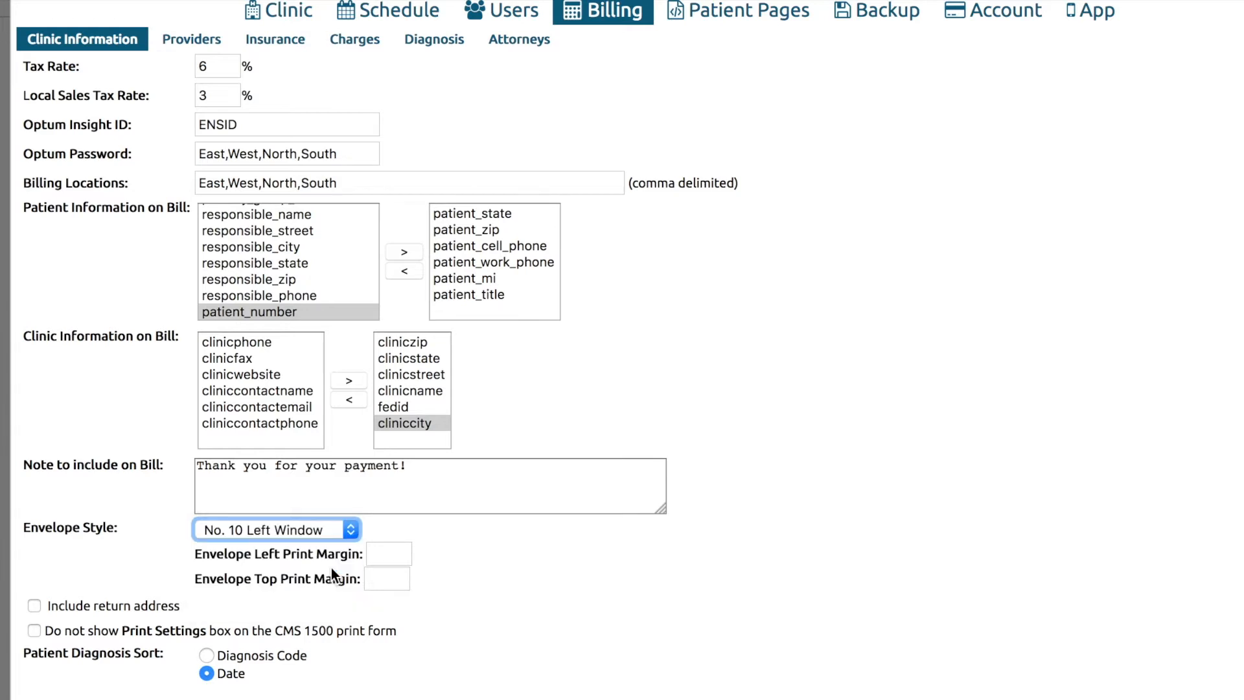
Set the envelope print margins to 1 left and 2 top.
left_click(387, 551)
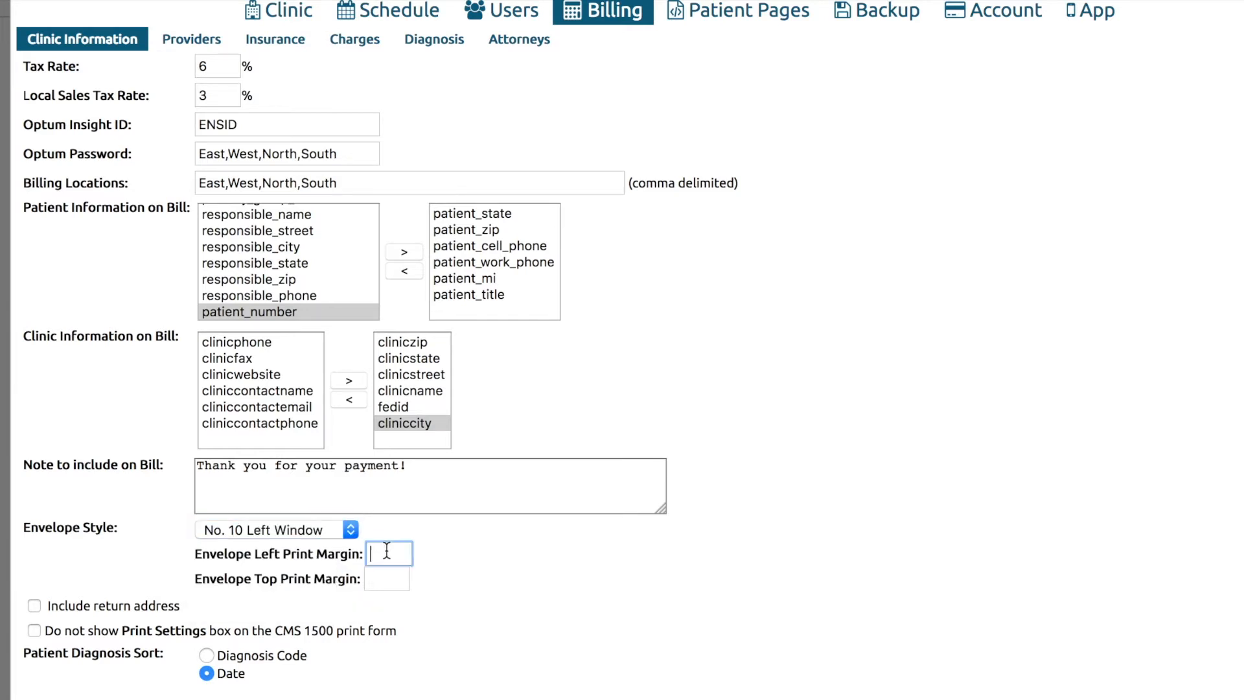
type("1")
left_click(380, 587)
type("2")
left_click(495, 561)
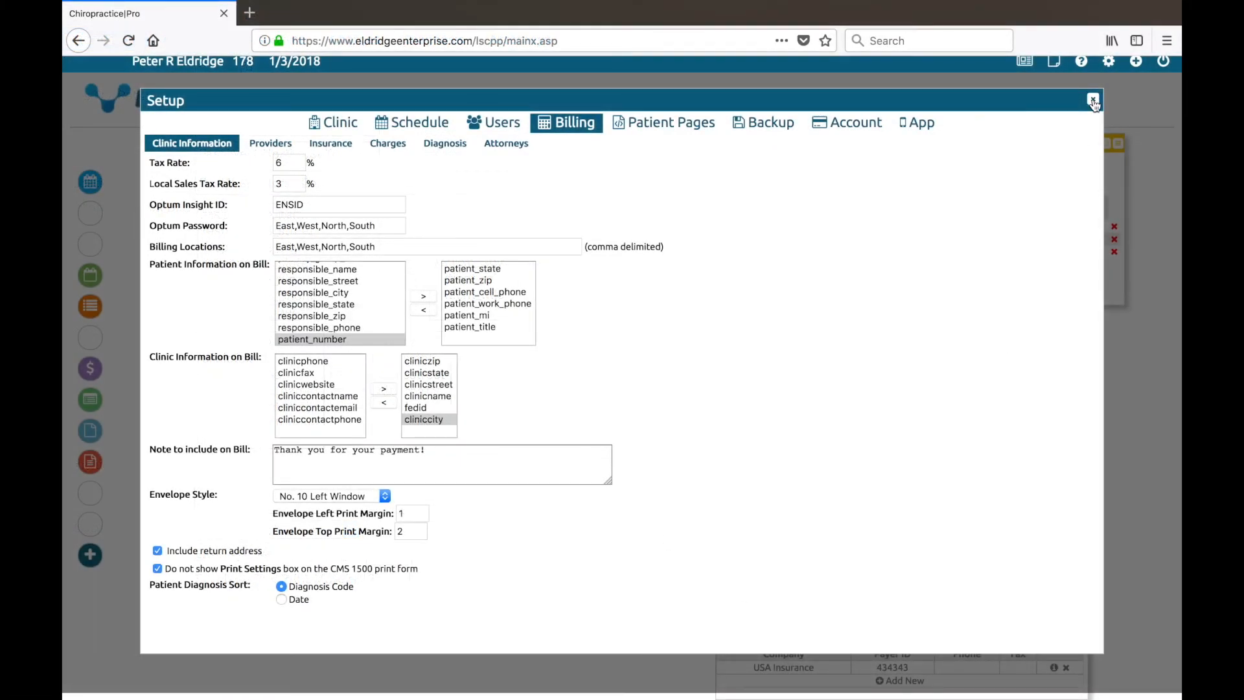
Close the setup and scroll through the Patient Data diagnoses.
left_click(1094, 101)
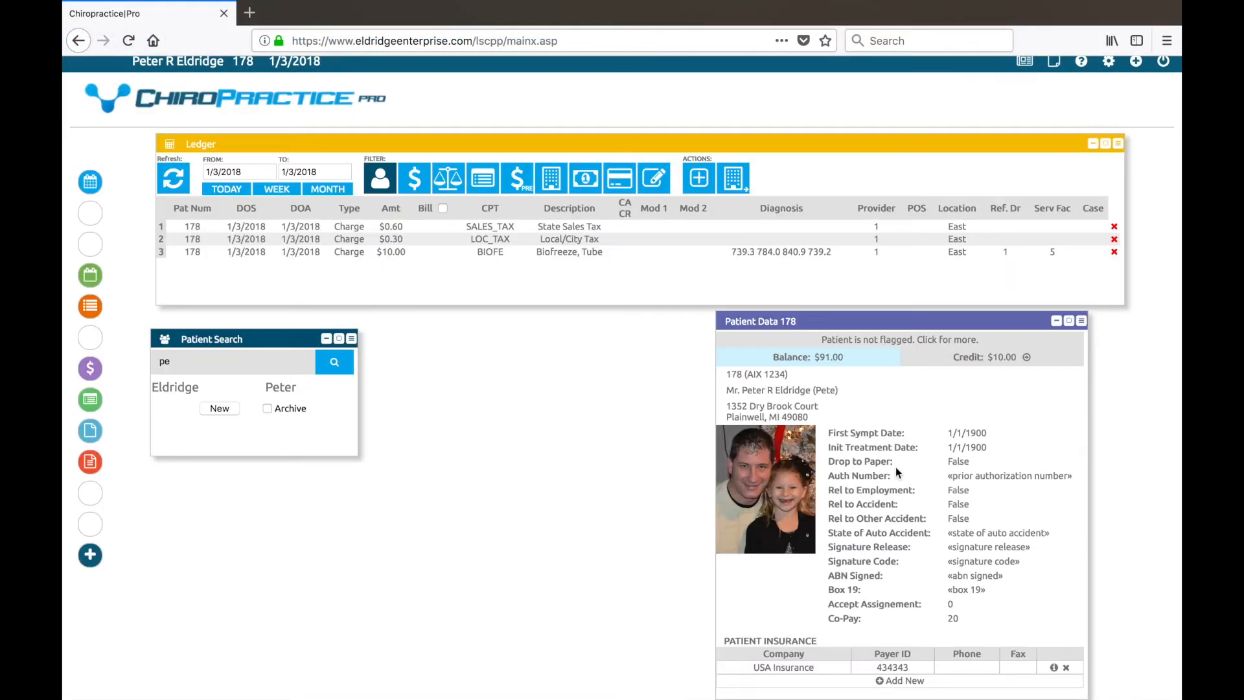
scroll(899, 473, "down", 1)
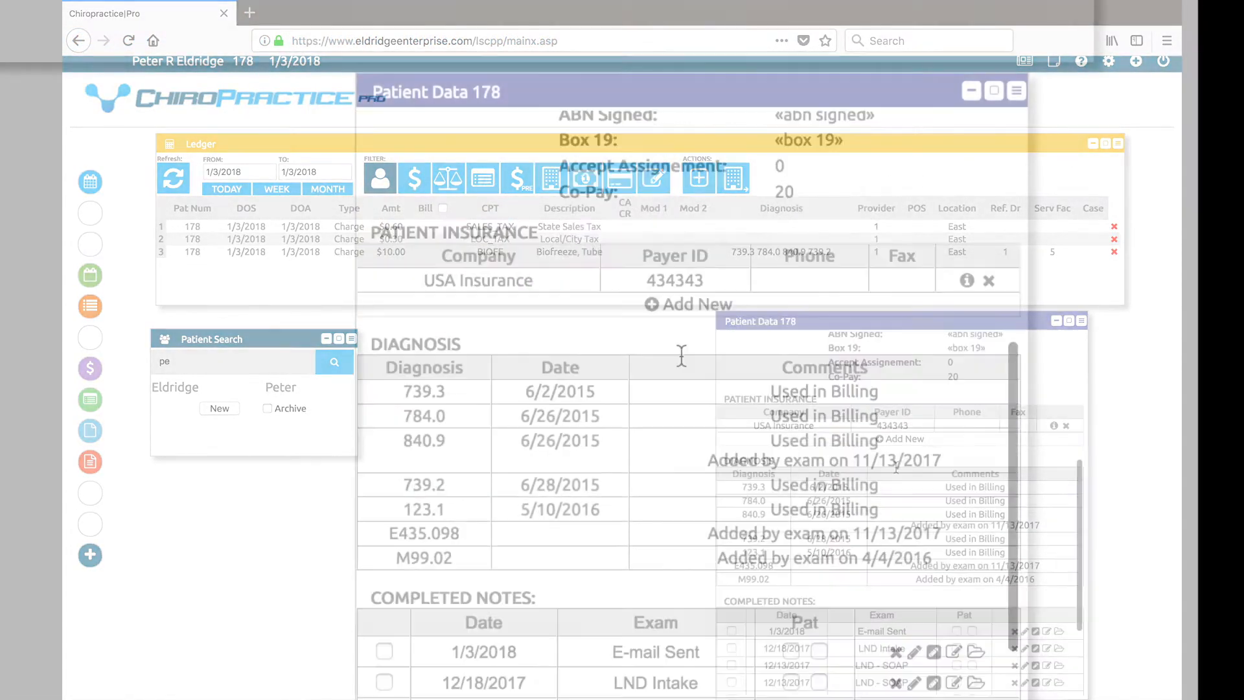
scroll(682, 356, "down", 4)
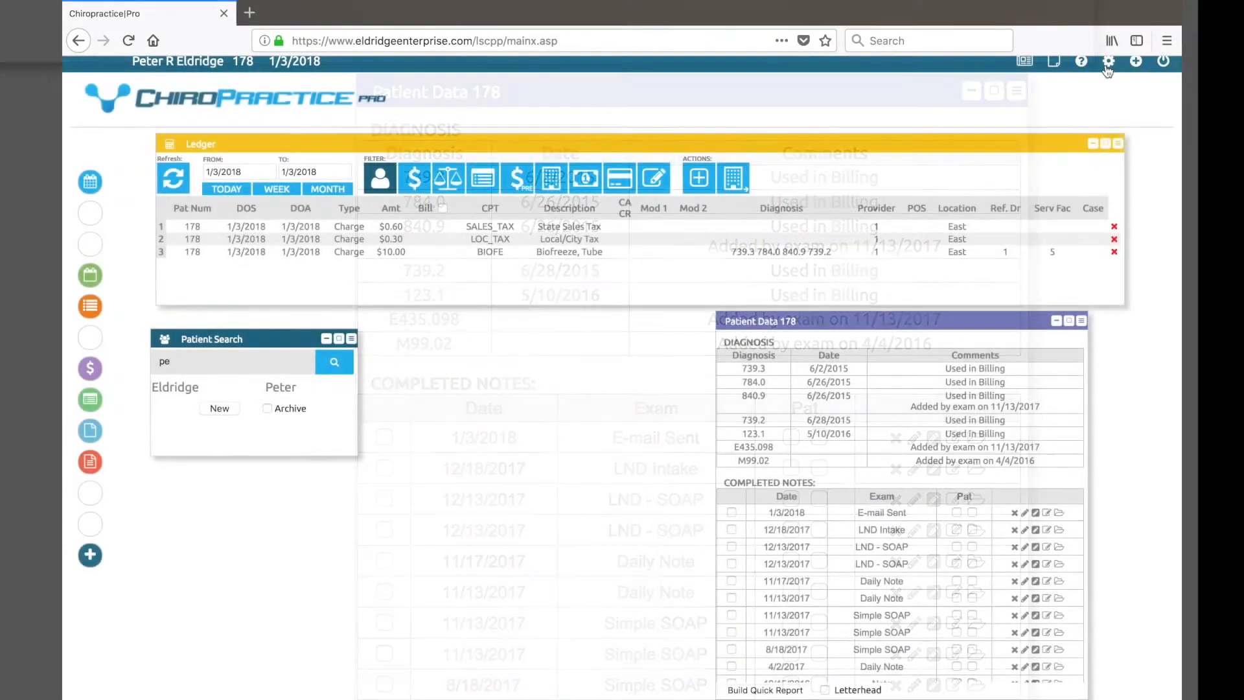
Open the Billing Providers table from the program setup.
left_click(1108, 66)
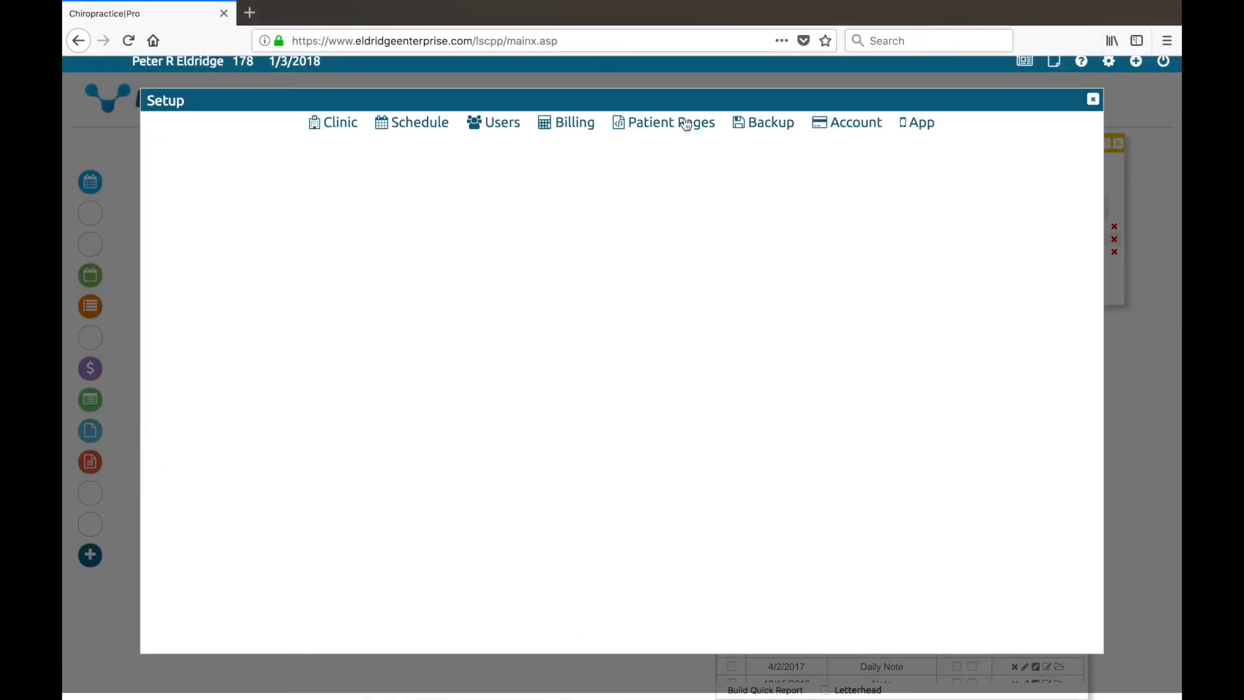
left_click(578, 123)
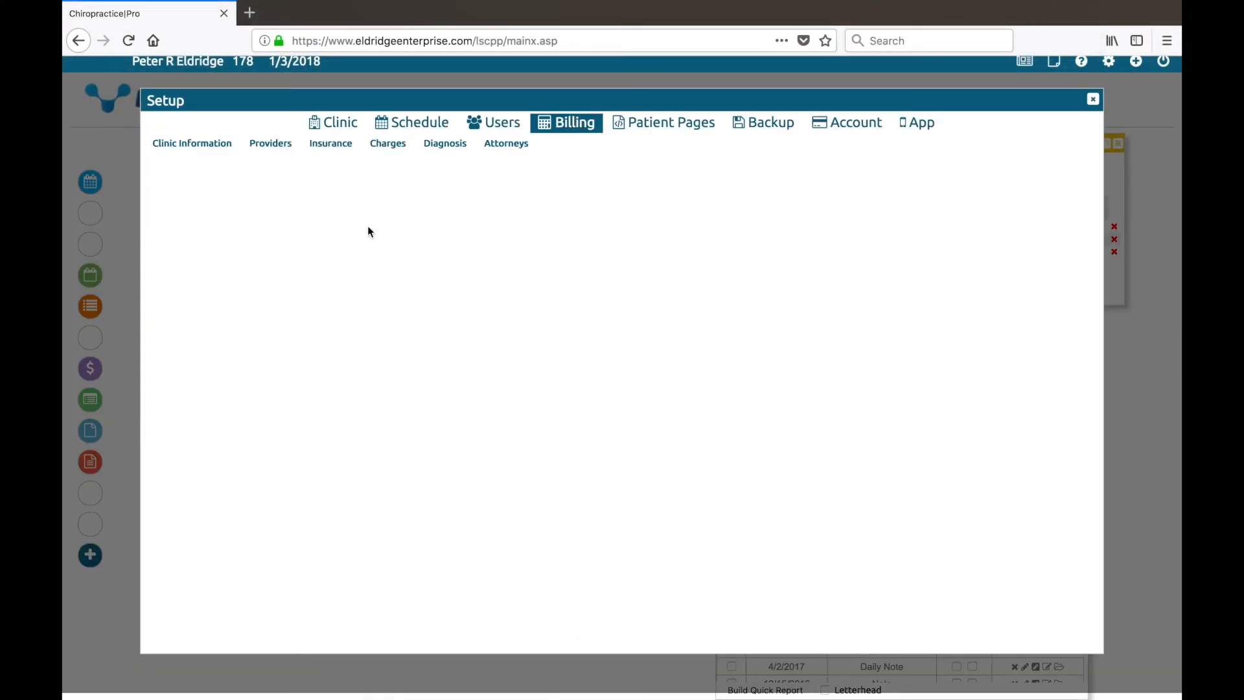
left_click(276, 149)
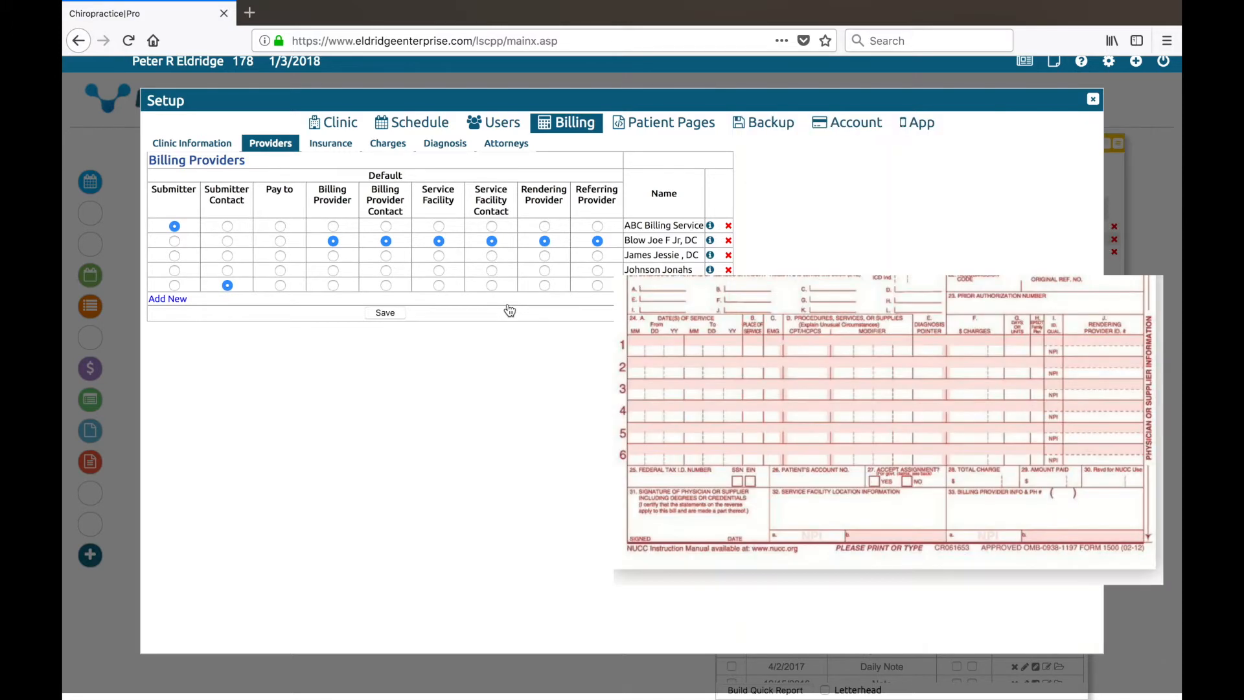
Add a new billing provider with the provider's last and first name, type Person, and save.
left_click(169, 301)
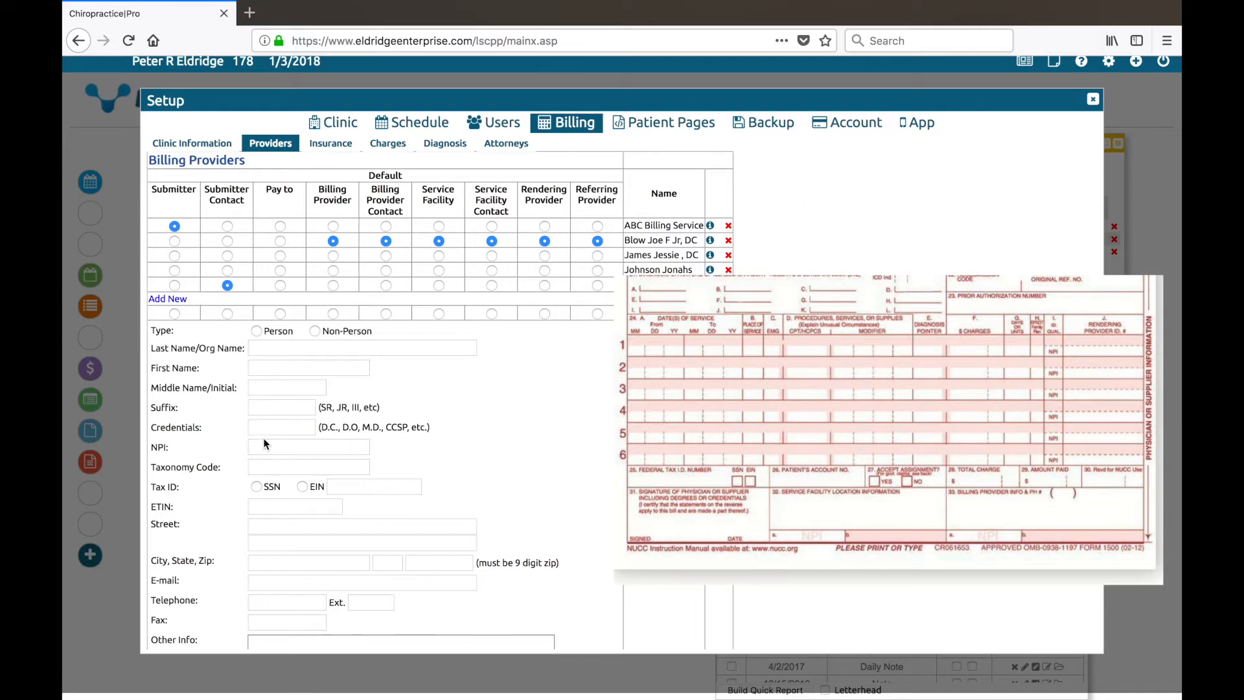
scroll(275, 493, "down", 2)
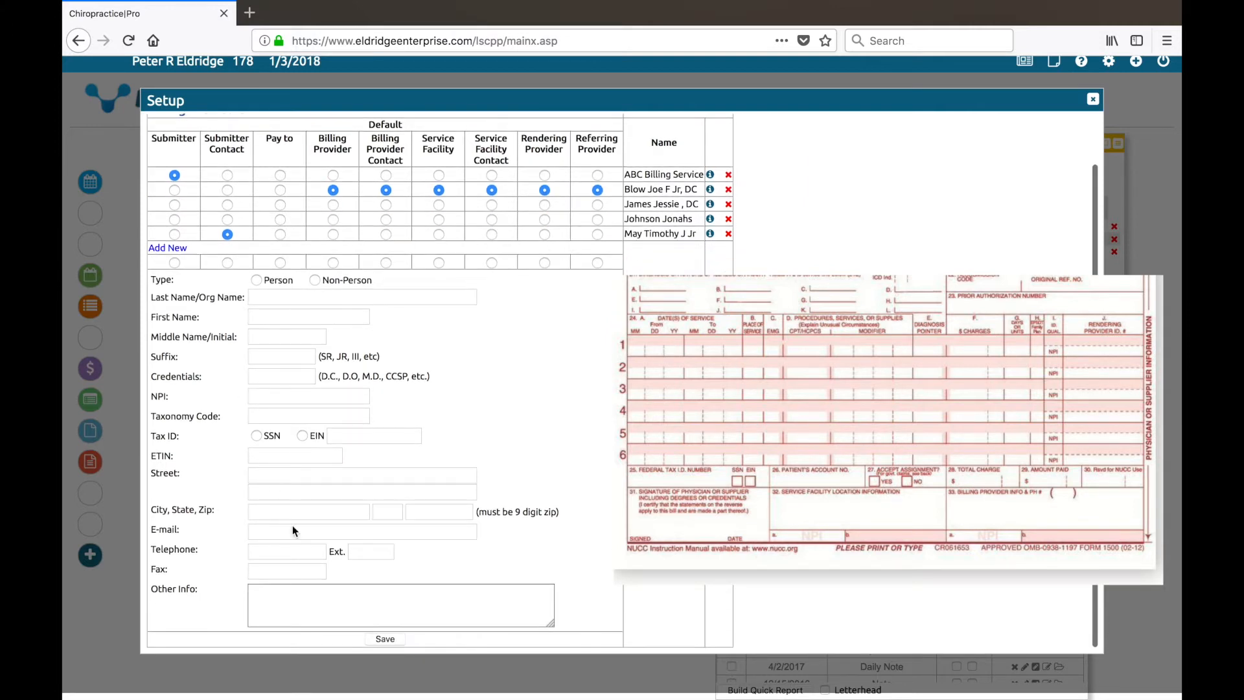
left_click(320, 303)
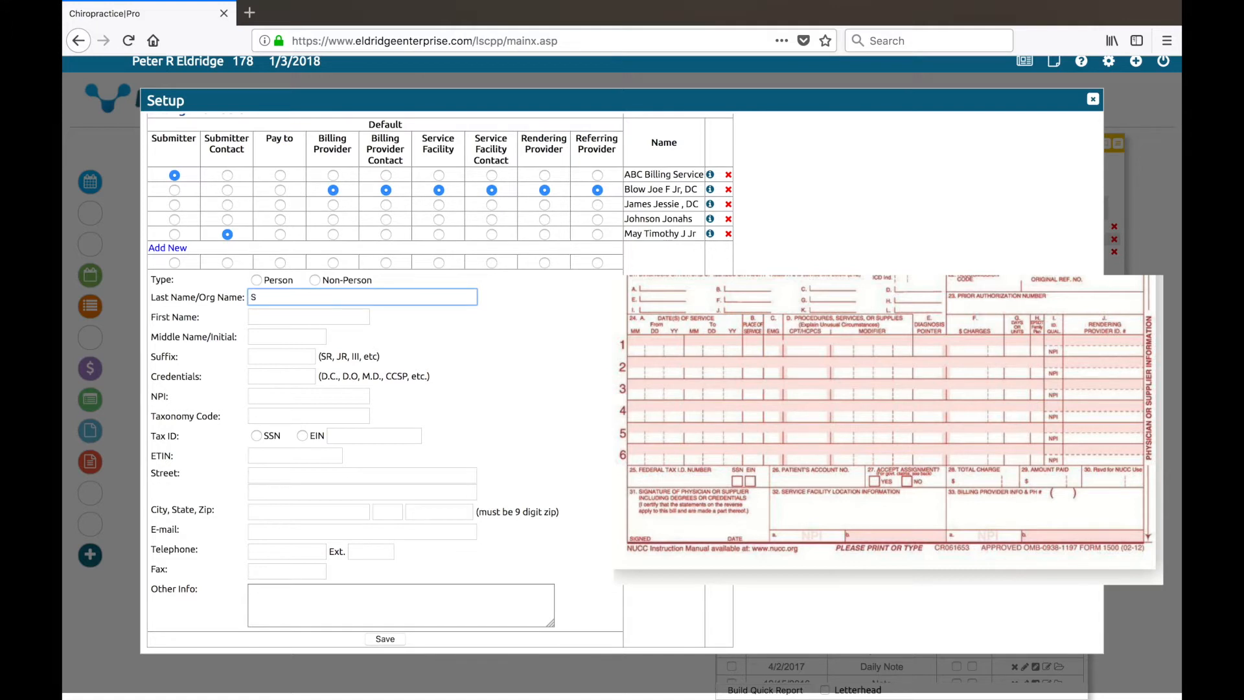
type("Smith, John")
left_click(257, 280)
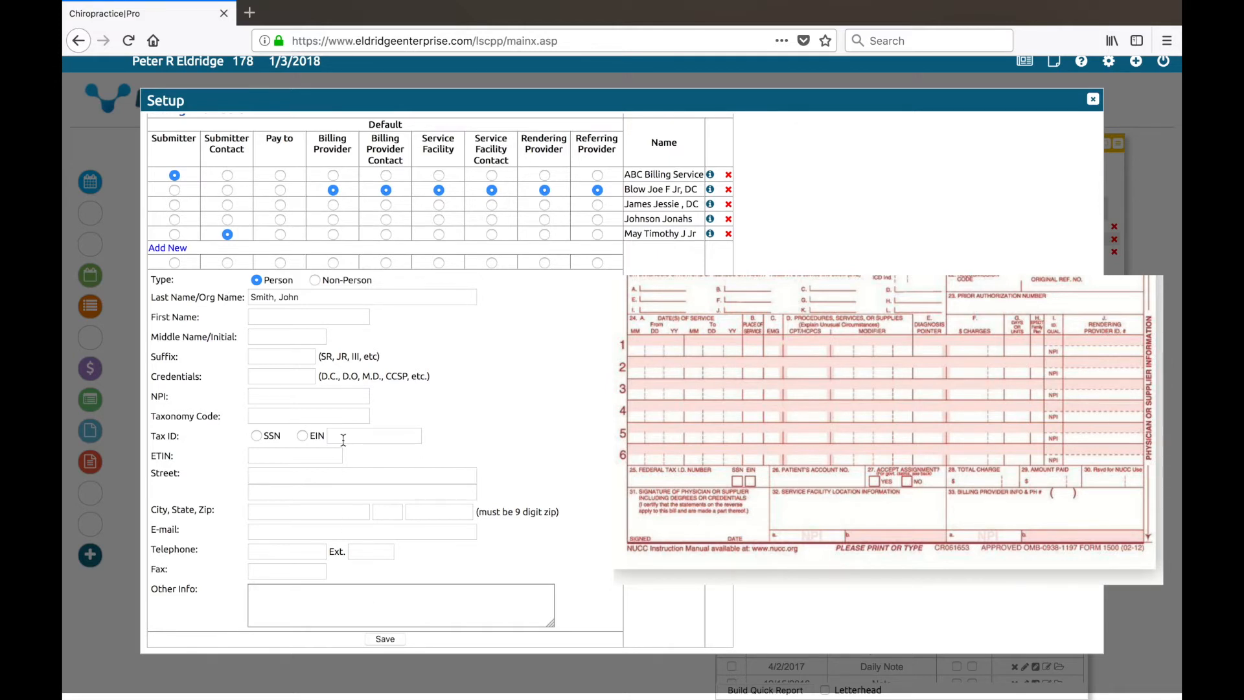
left_click(385, 639)
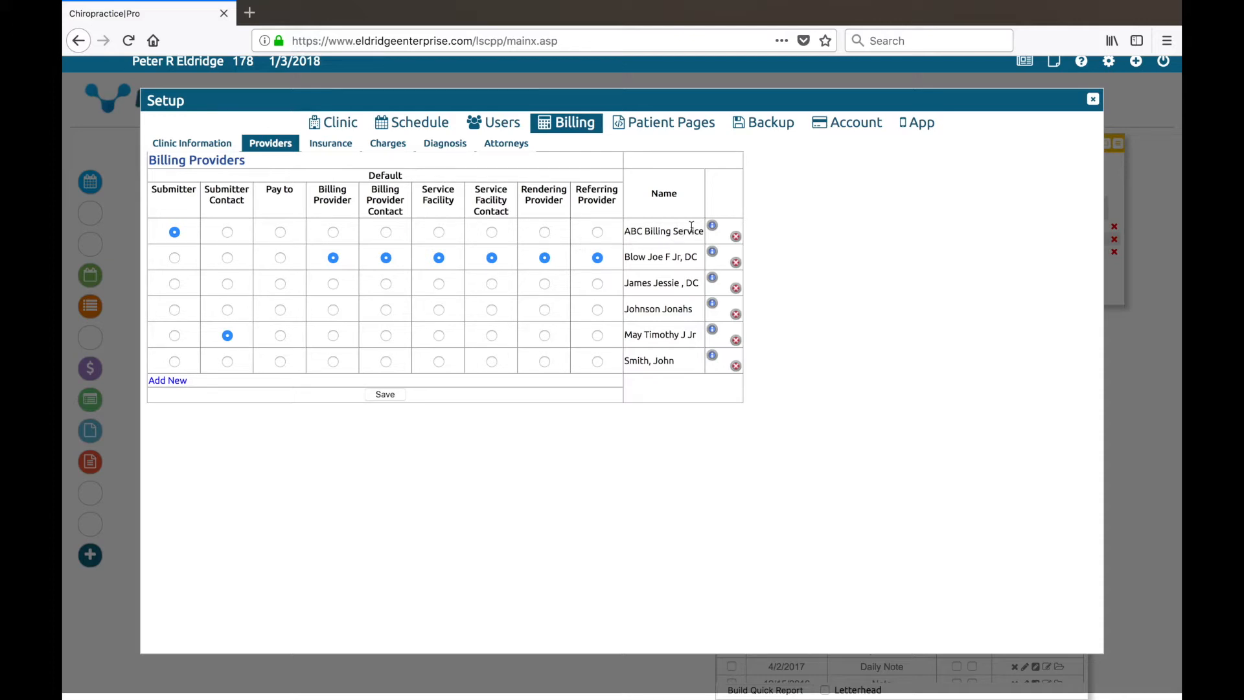
Extend ABC Billing Service's zip code with the -2345 extension.
left_click(713, 228)
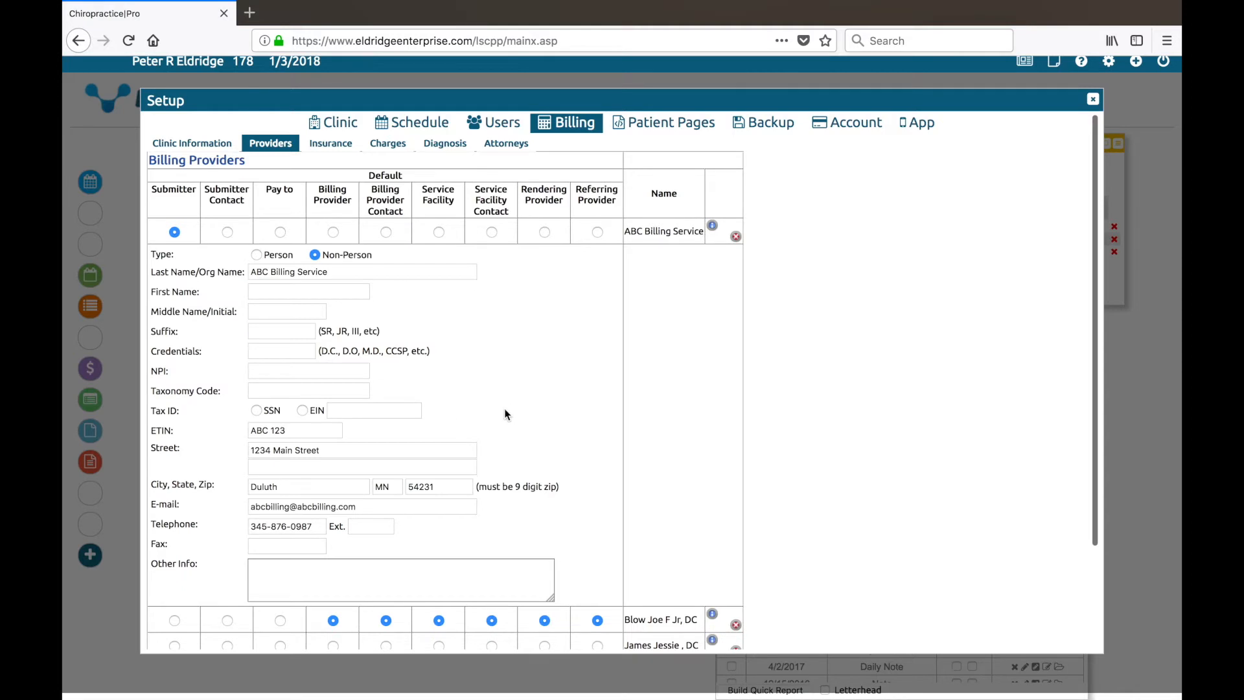
scroll(504, 408, "down", 2)
left_click(467, 438)
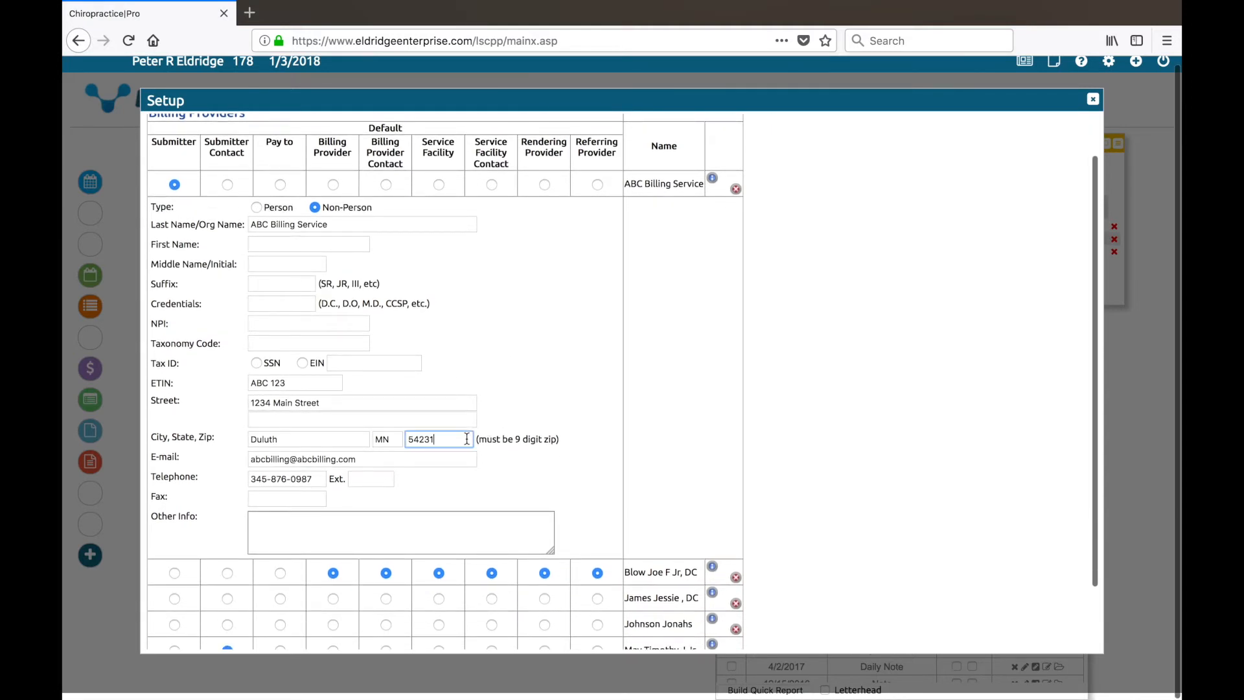
type("-")
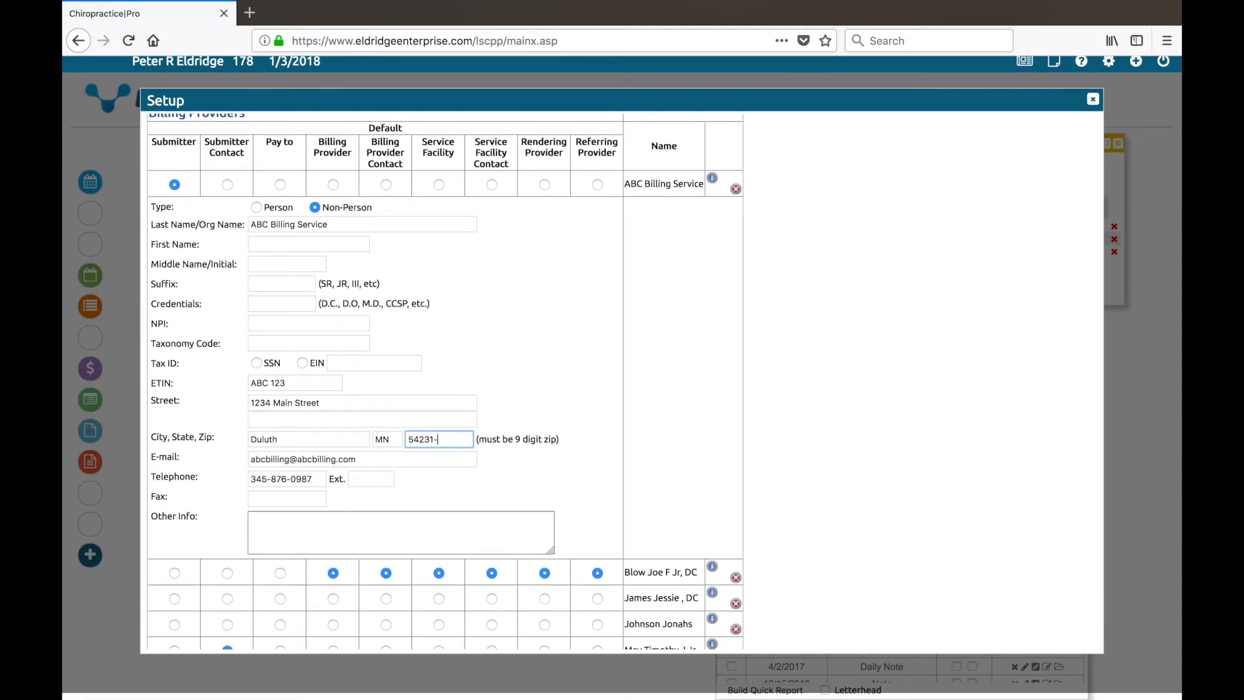
type("2345")
Delete the newly added person provider and confirm the deletion.
scroll(737, 197, "down", 2)
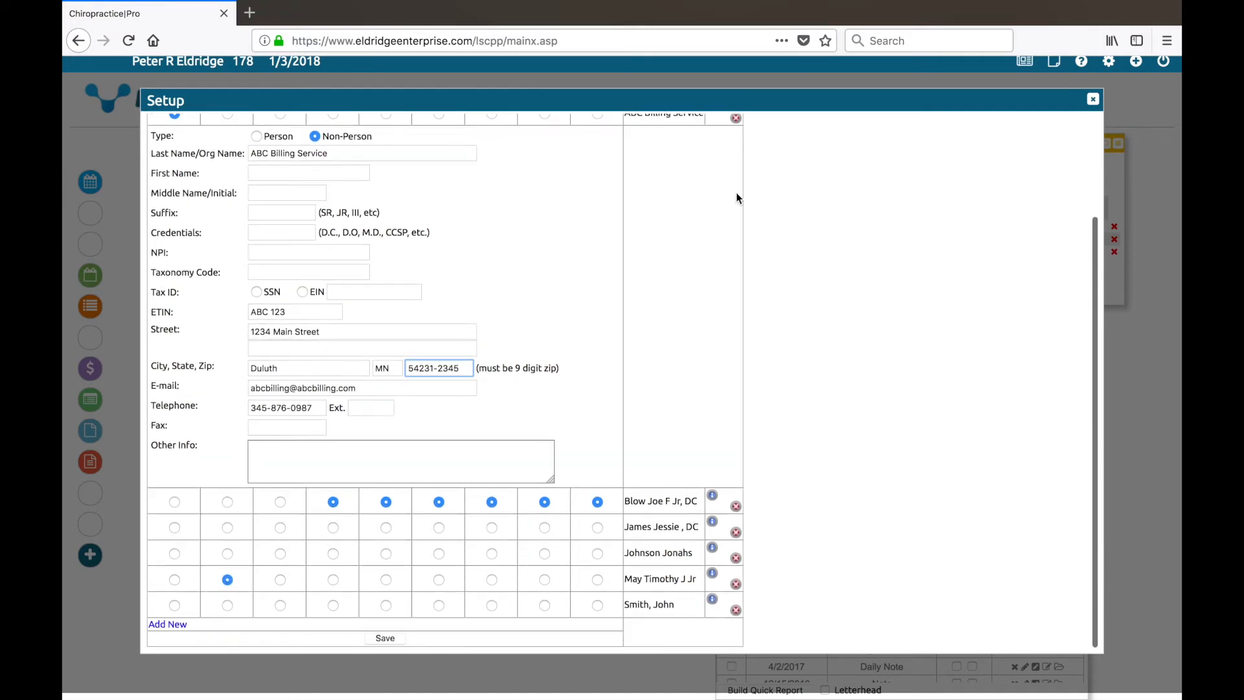
left_click(736, 609)
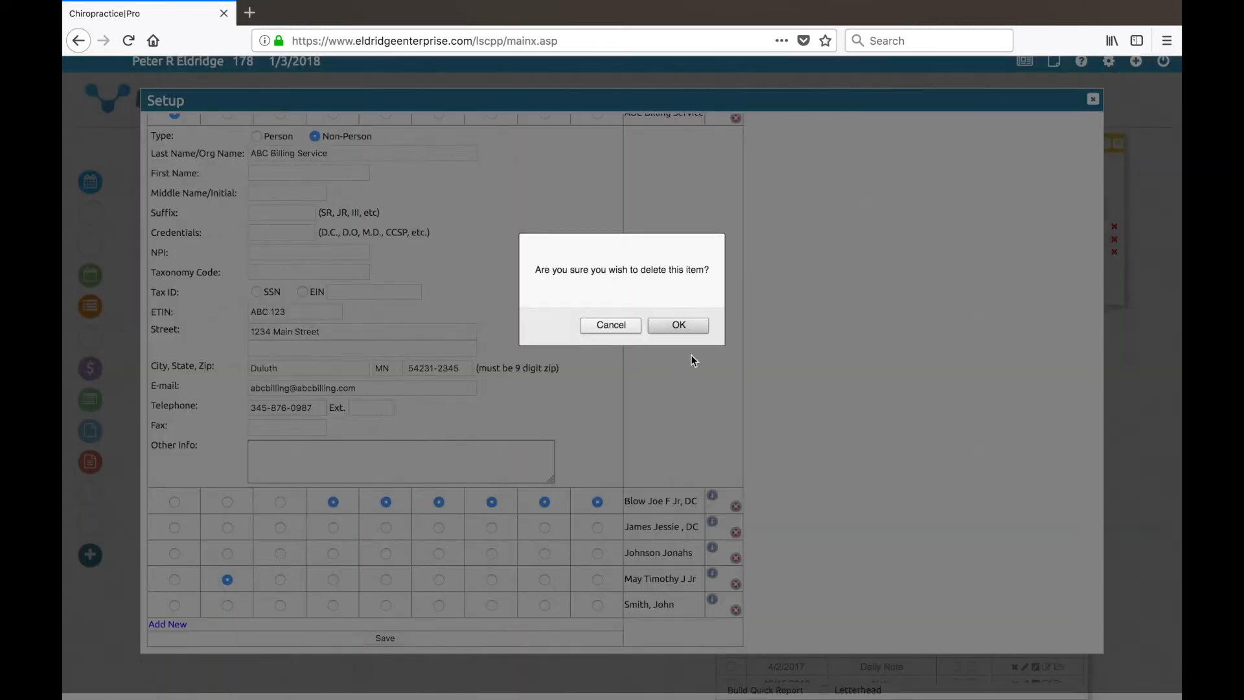
left_click(678, 324)
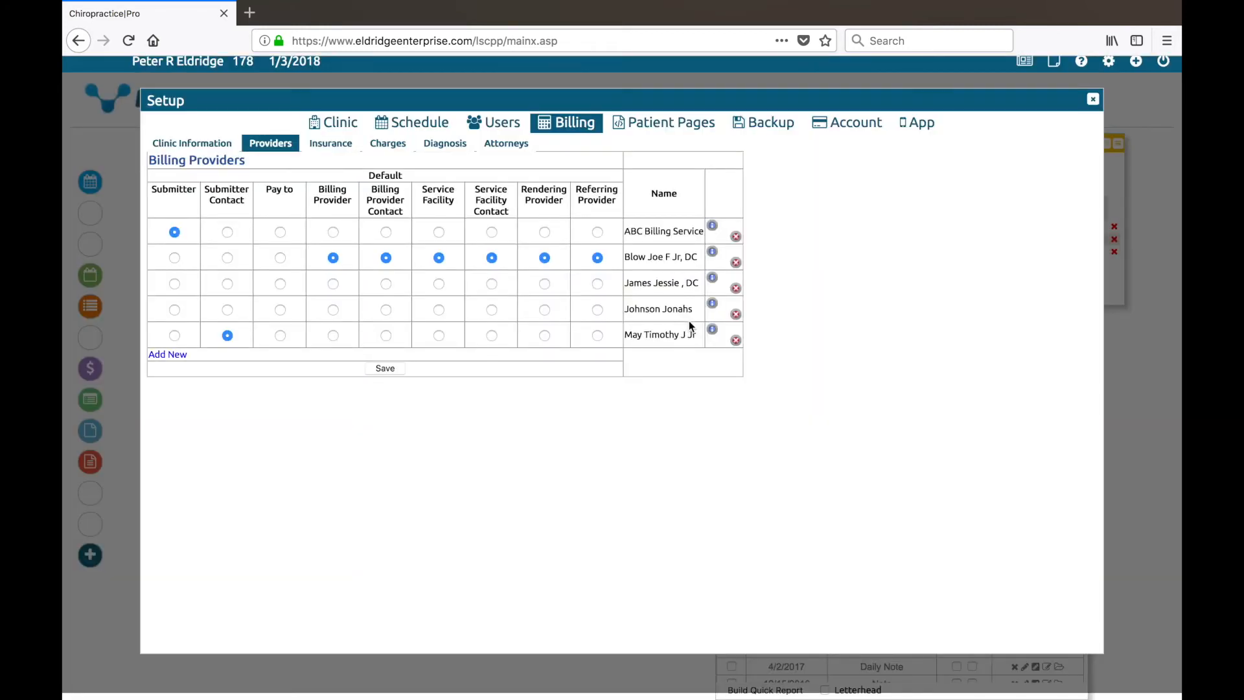
Save Aetna with payer ID 123456 as an insurance company, then show the Charges list.
left_click(330, 148)
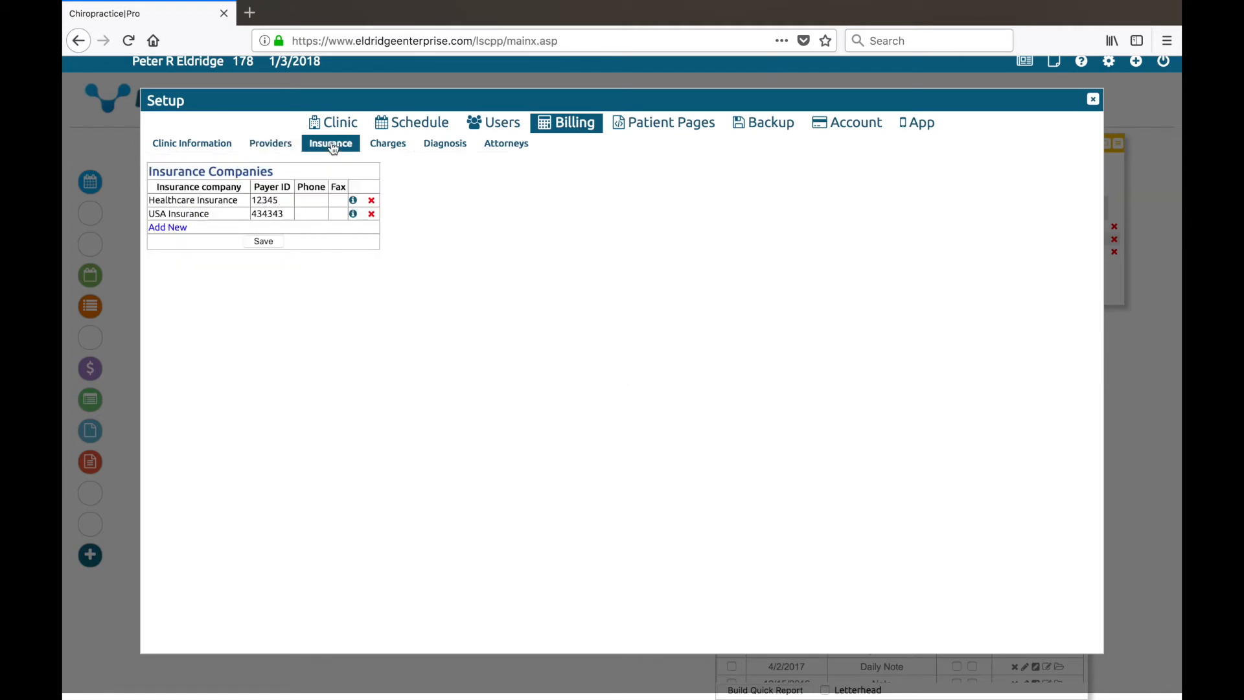
left_click(174, 230)
left_click(243, 247)
type("Aetna")
key("Tab")
type("123456")
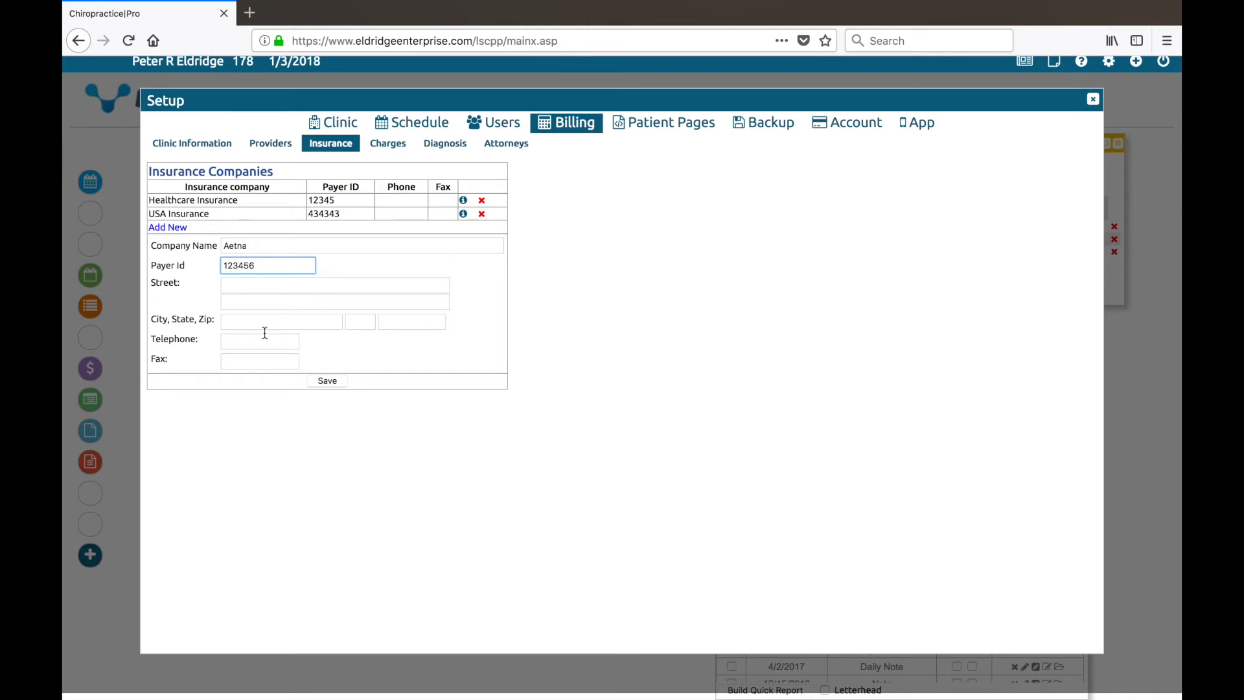
left_click(332, 384)
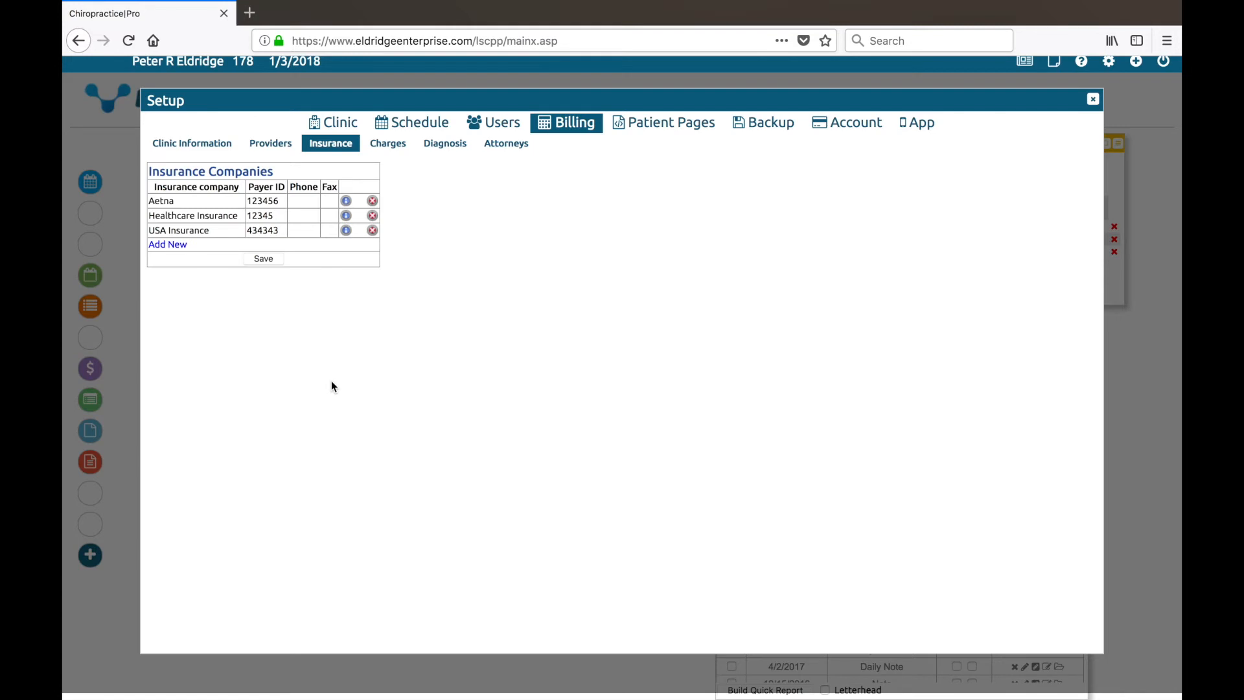
left_click(393, 143)
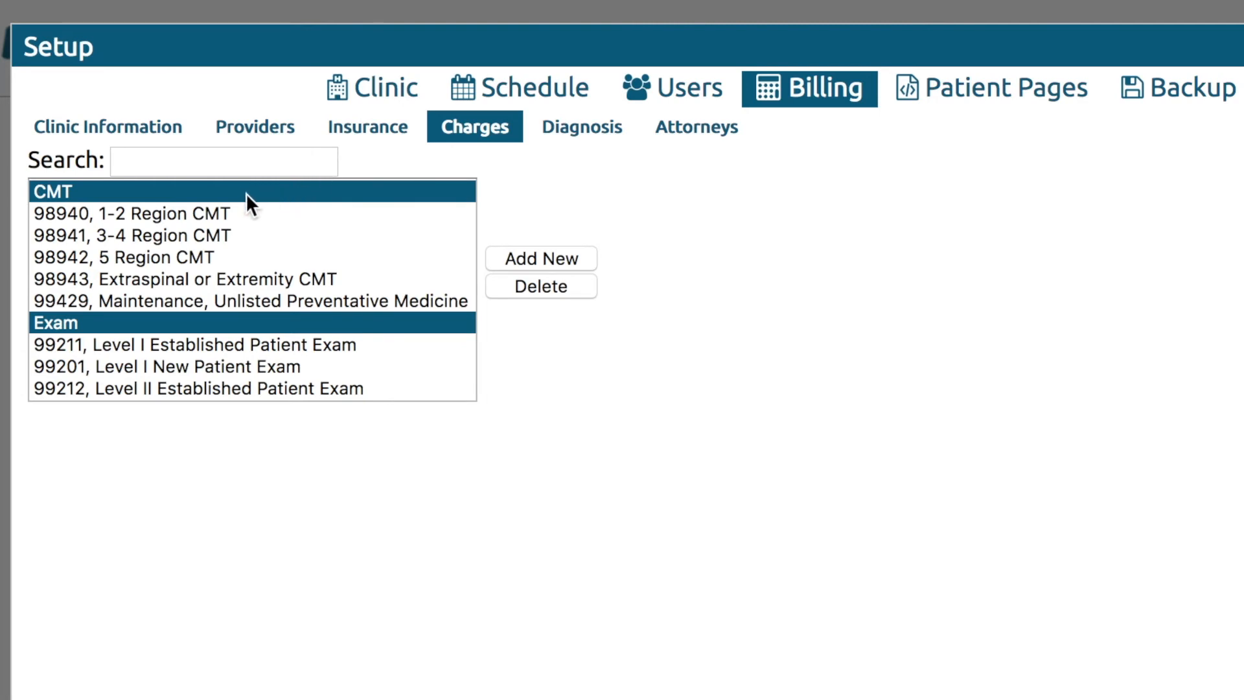
scroll(214, 325, "down", 8)
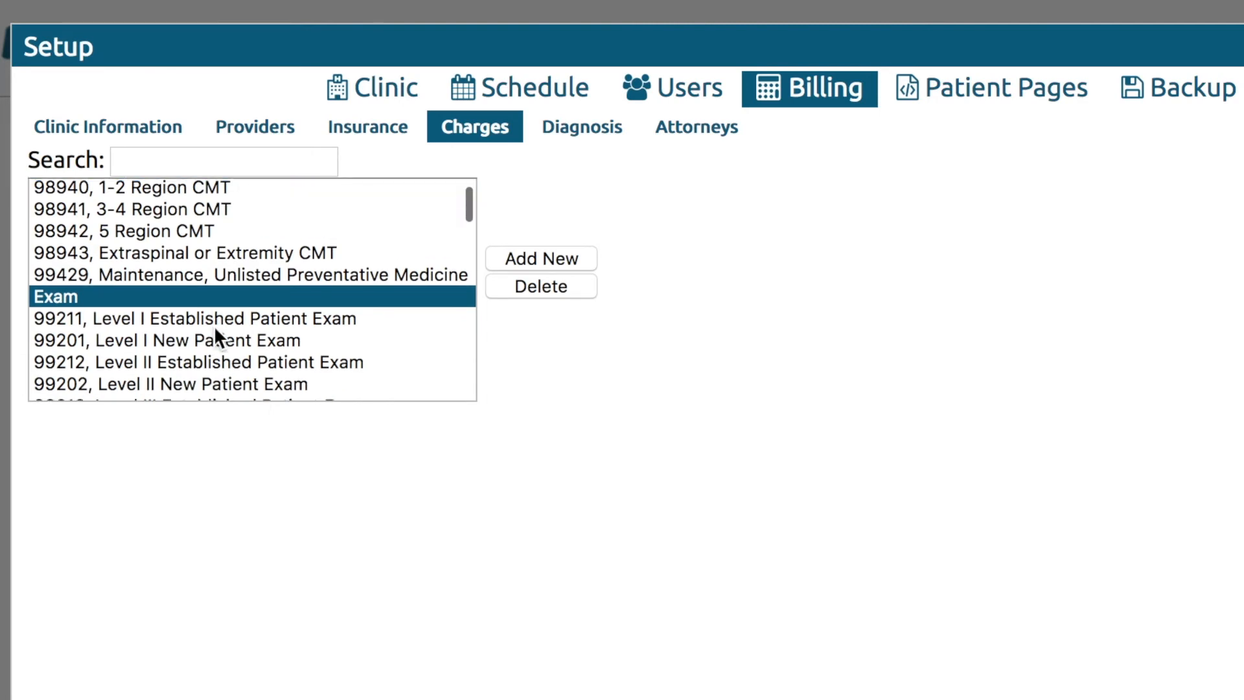
scroll(214, 325, "up", 8)
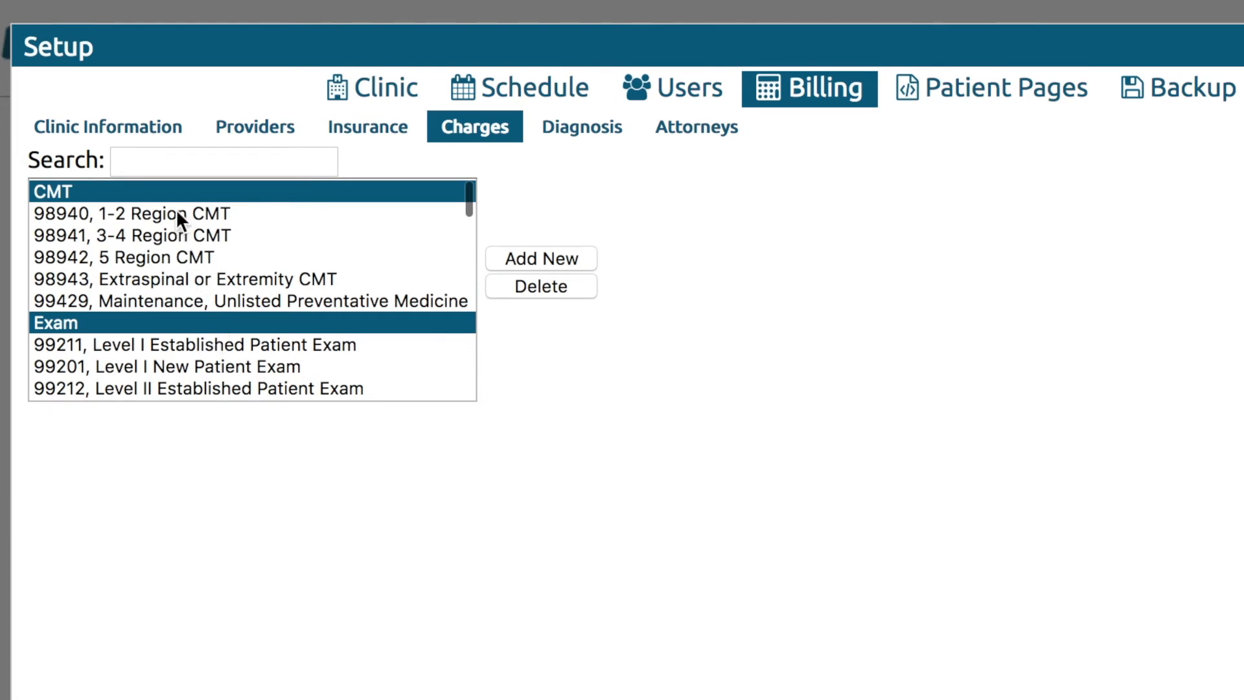
left_click(177, 214)
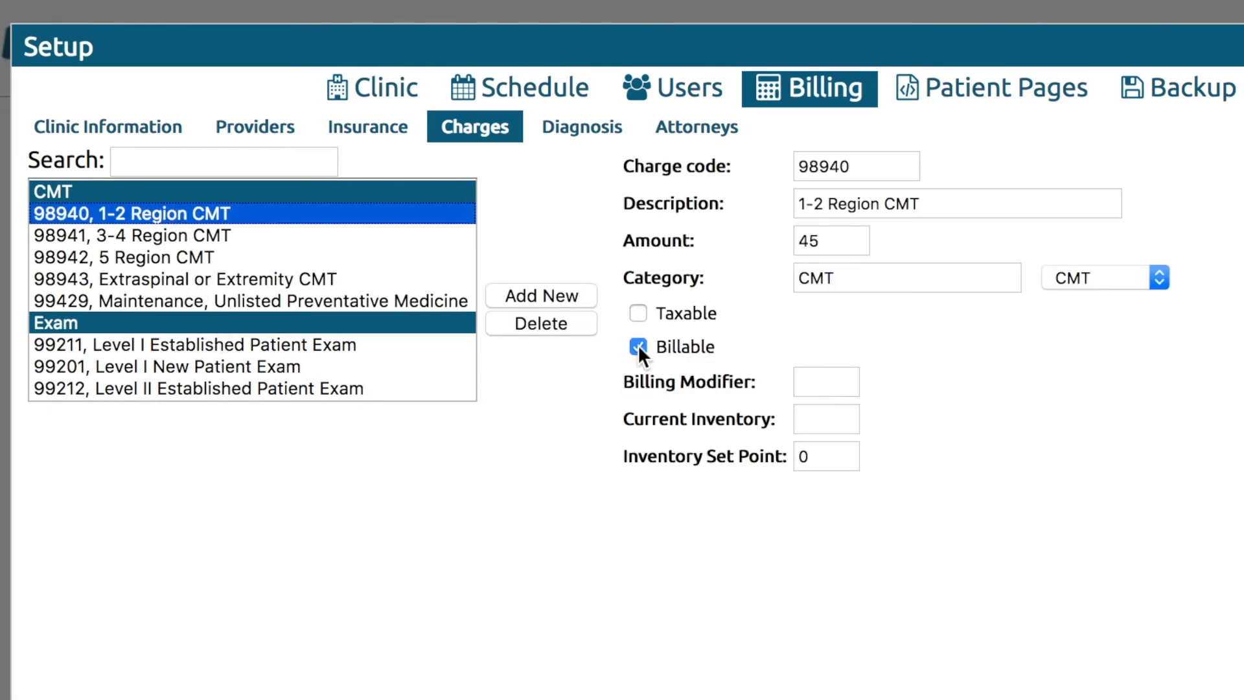
left_click(578, 294)
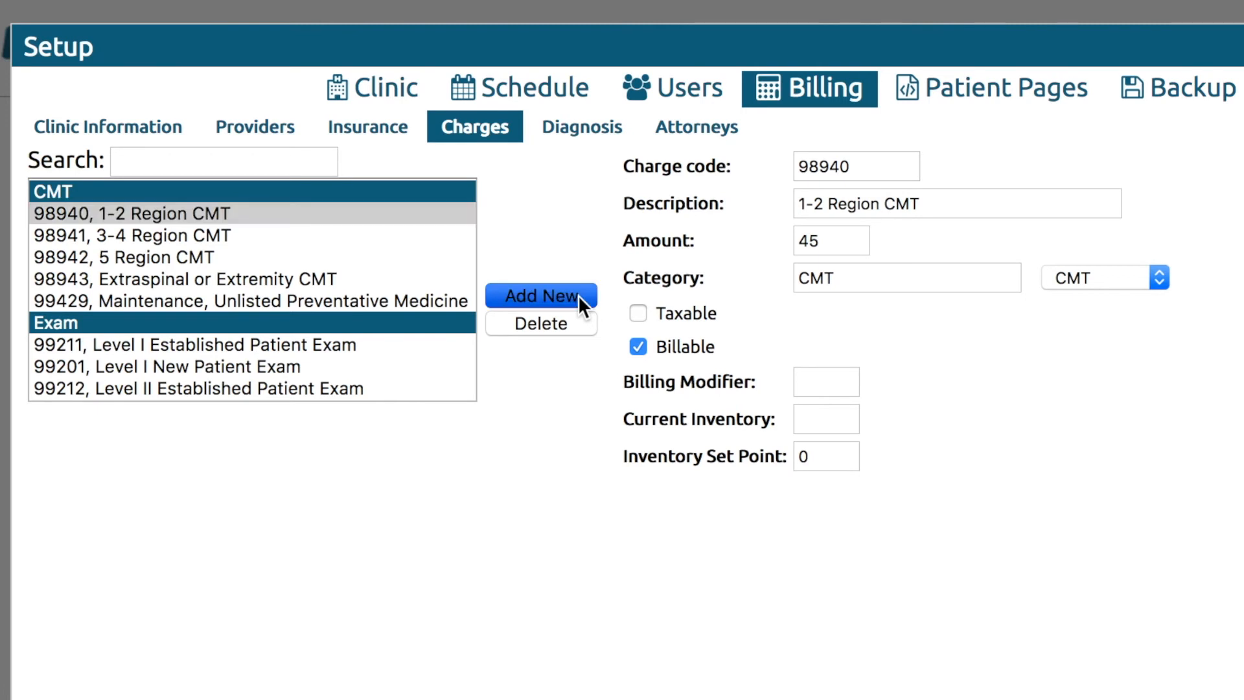
left_click(356, 198)
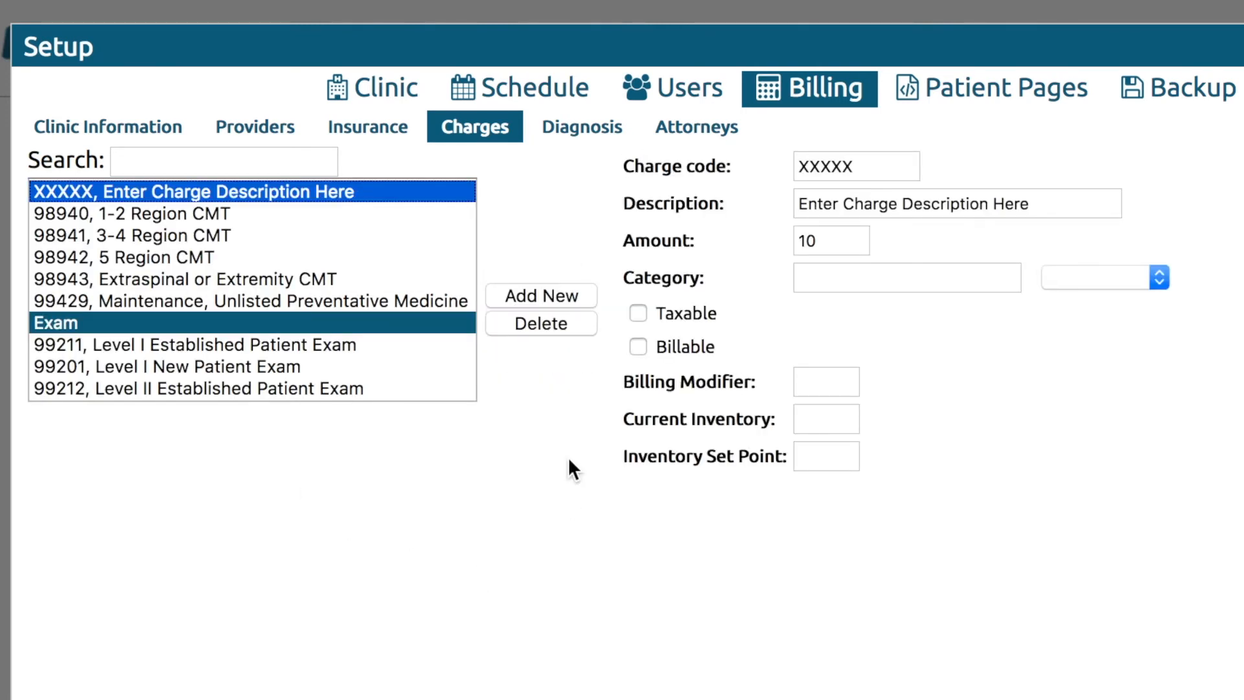
left_click(530, 316)
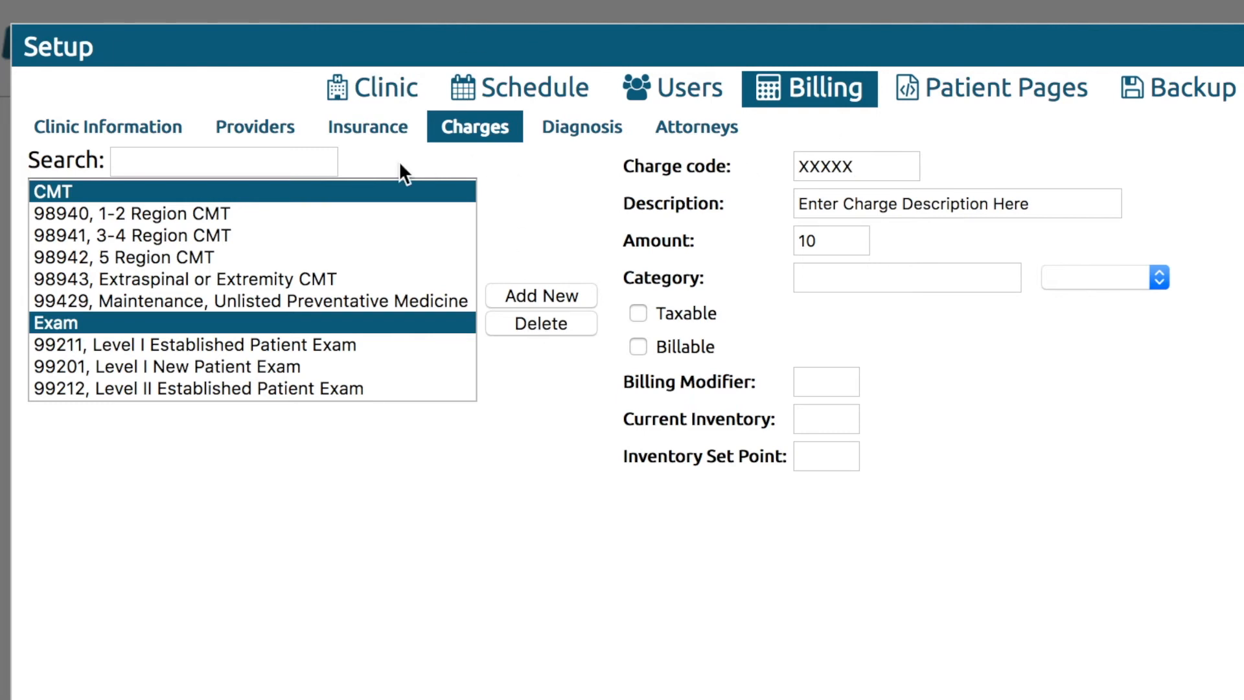
Reopen charge 98940 and review its 1-2 Region CMT description, amount 45 and CMT category.
left_click(341, 212)
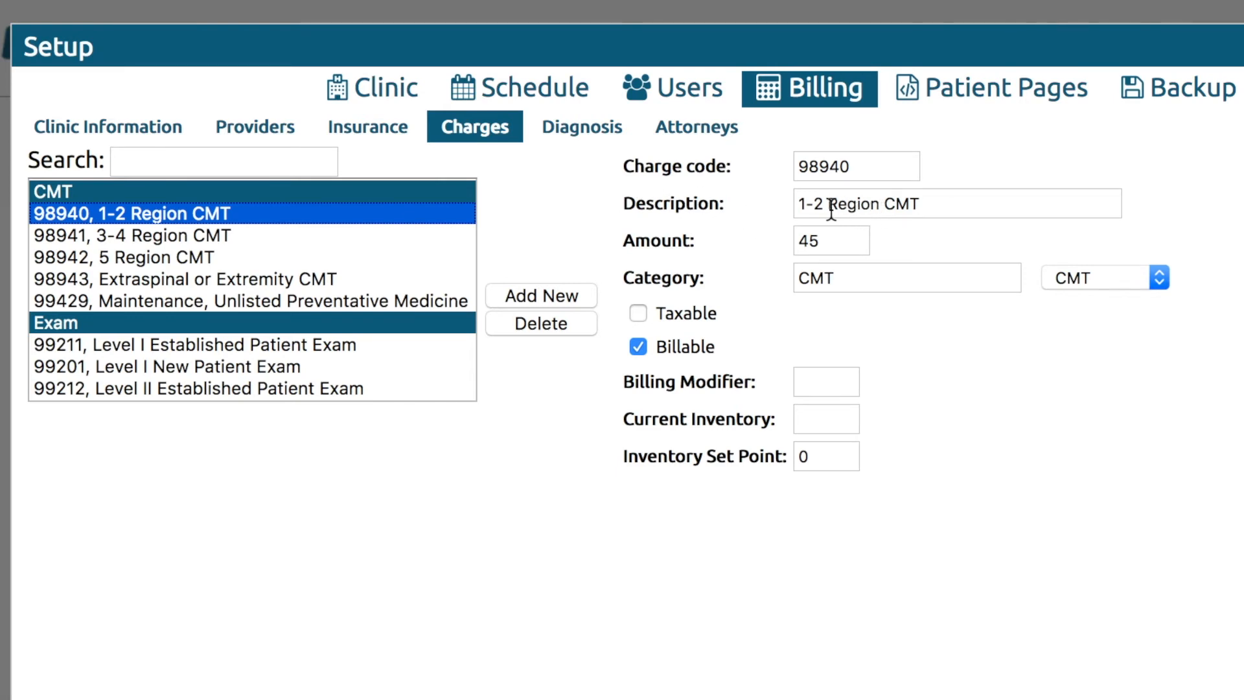
left_click_drag(934, 206, 799, 189)
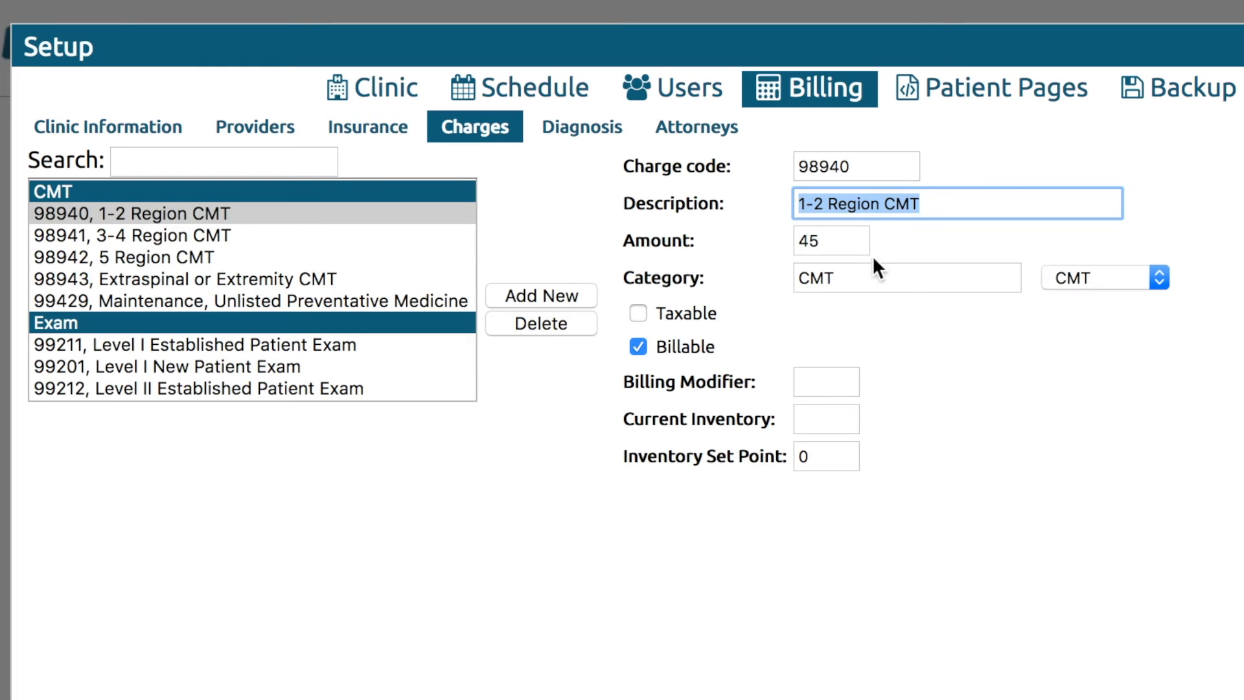
left_click_drag(836, 244, 785, 243)
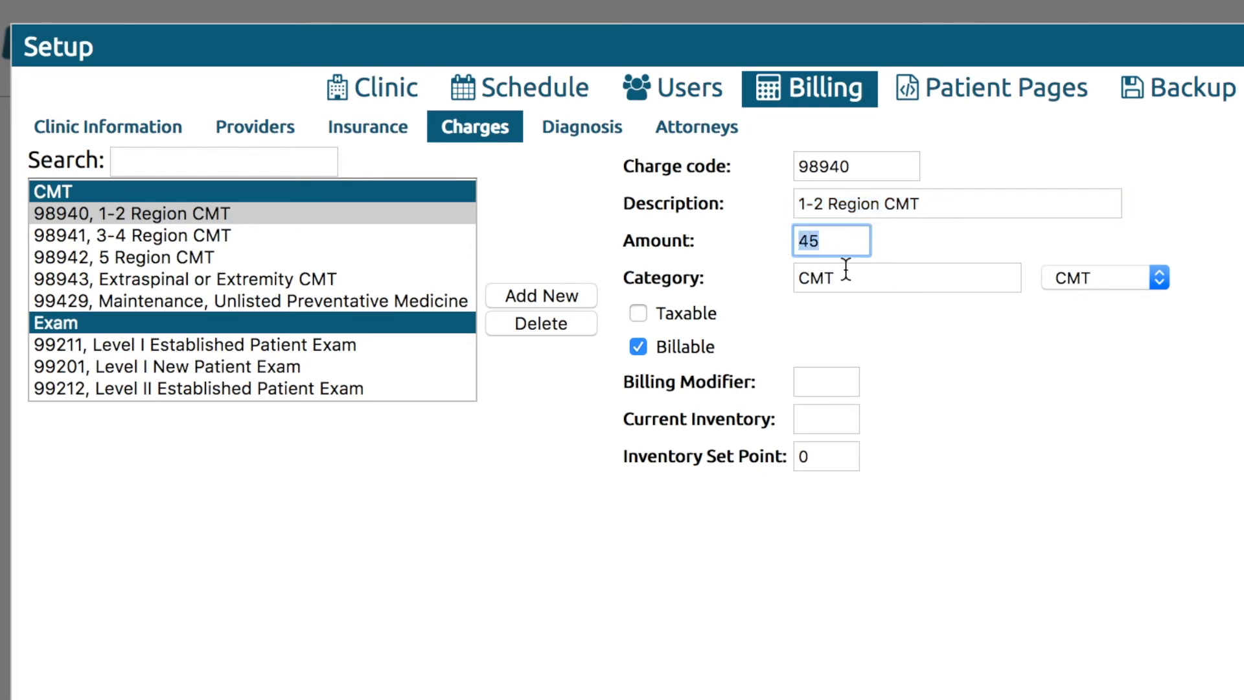
left_click_drag(852, 275, 782, 277)
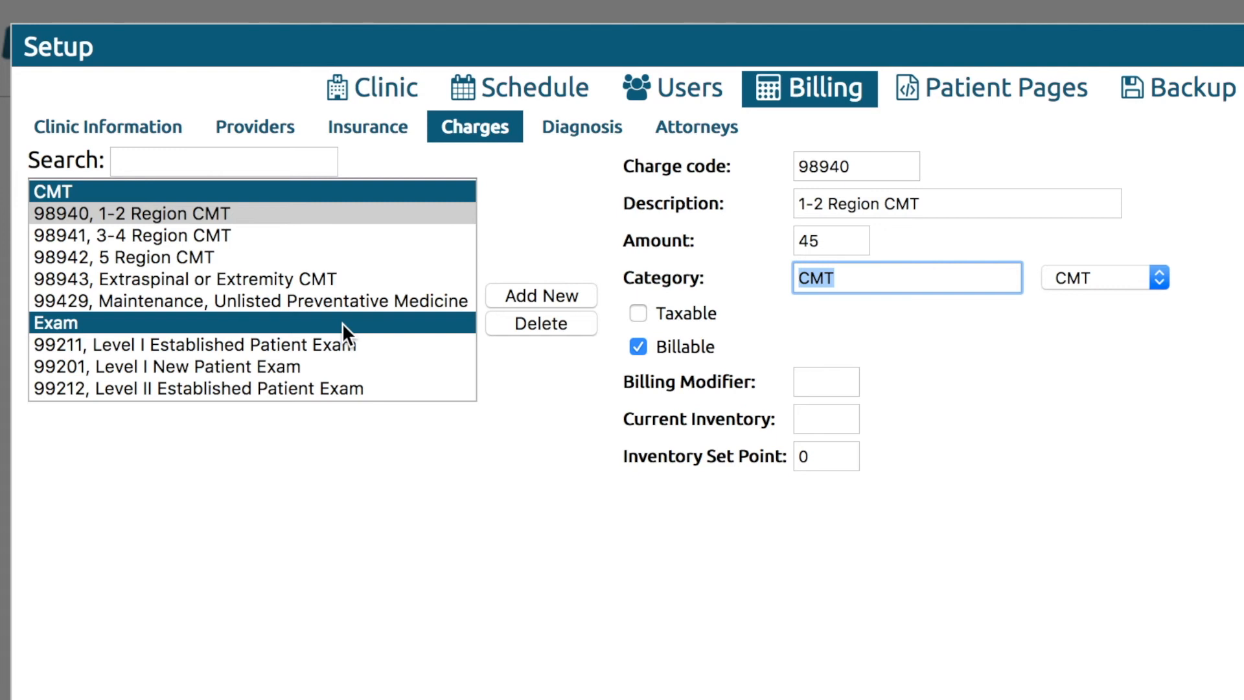
Toggle Taxable on and back off so 98940 stays billable but not taxable.
scroll(342, 323, "down", 3)
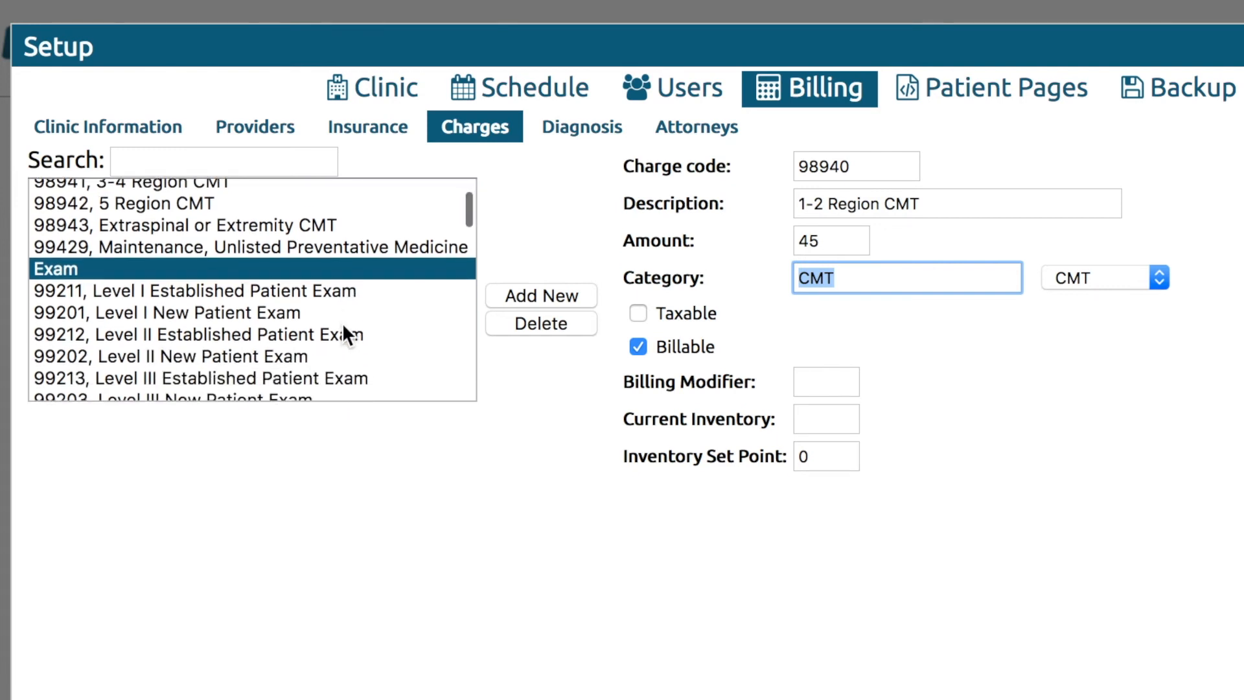
scroll(342, 322, "down", 2)
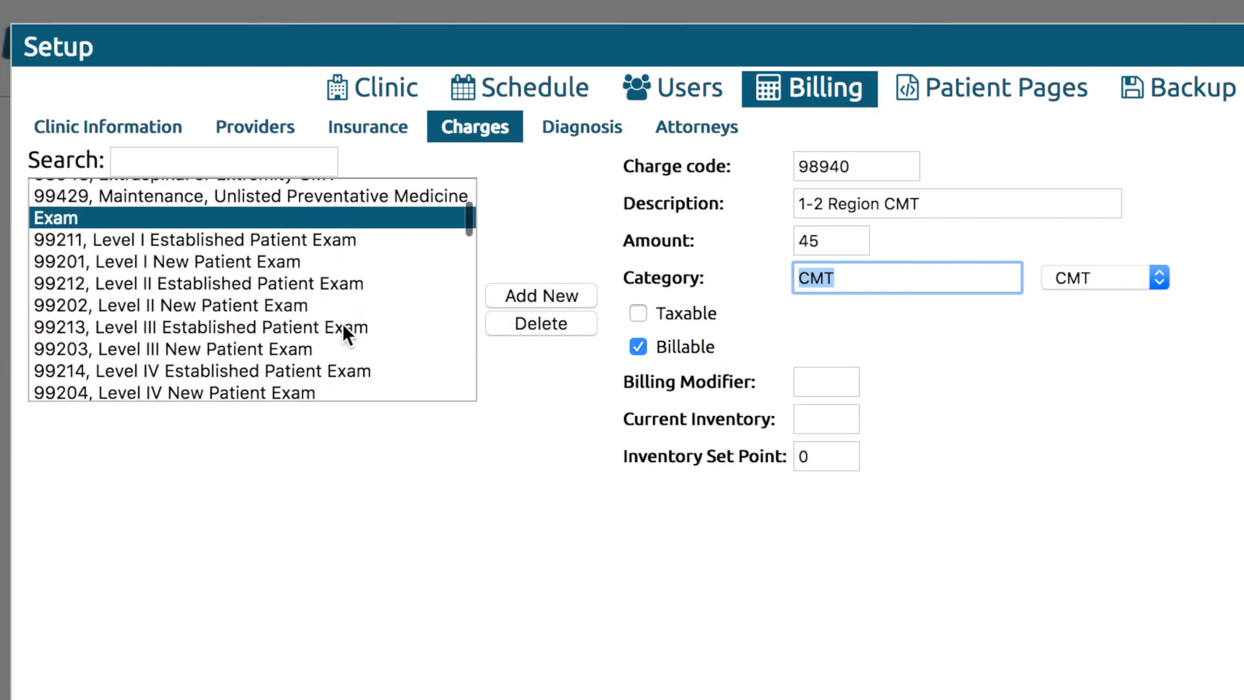
scroll(342, 330, "down", 10)
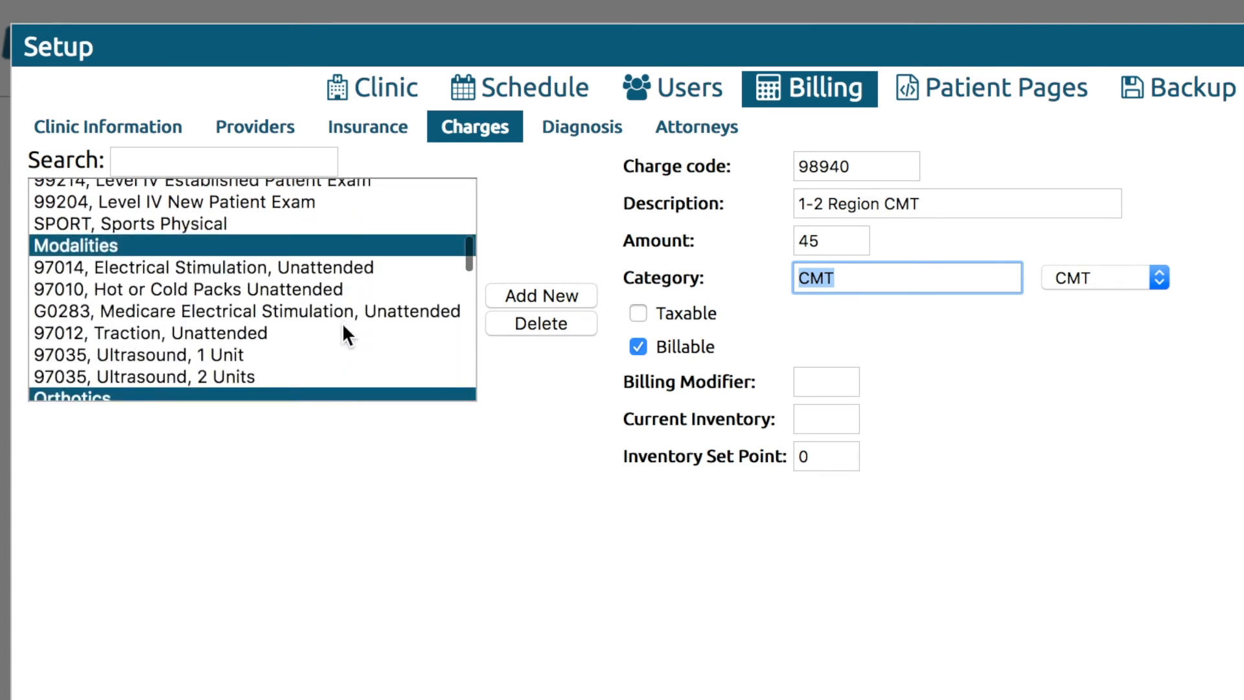
scroll(343, 328, "down", 15)
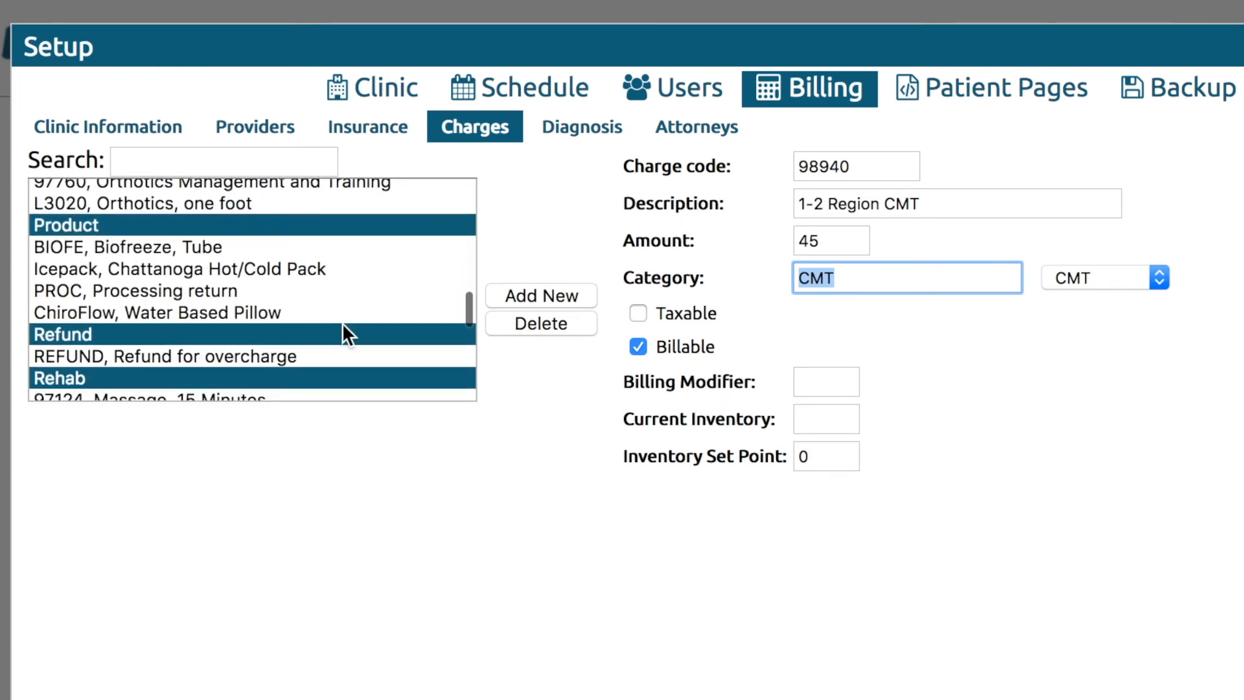
scroll(343, 327, "down", 9)
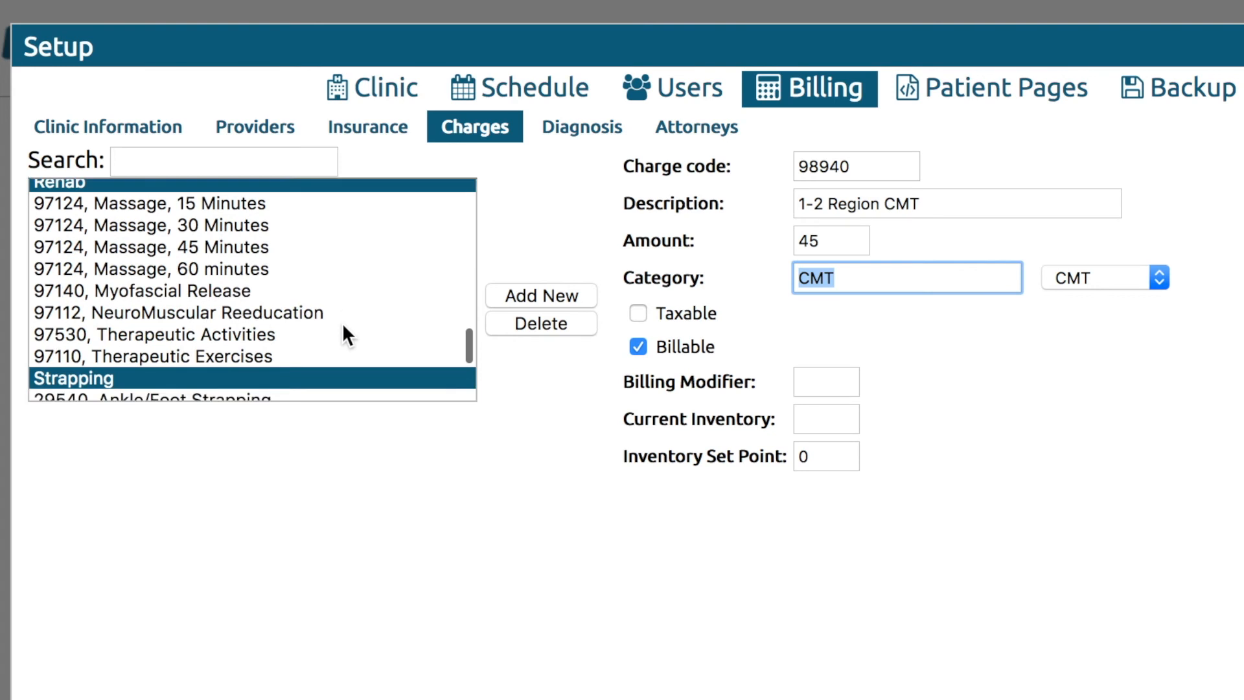
scroll(342, 329, "down", 5)
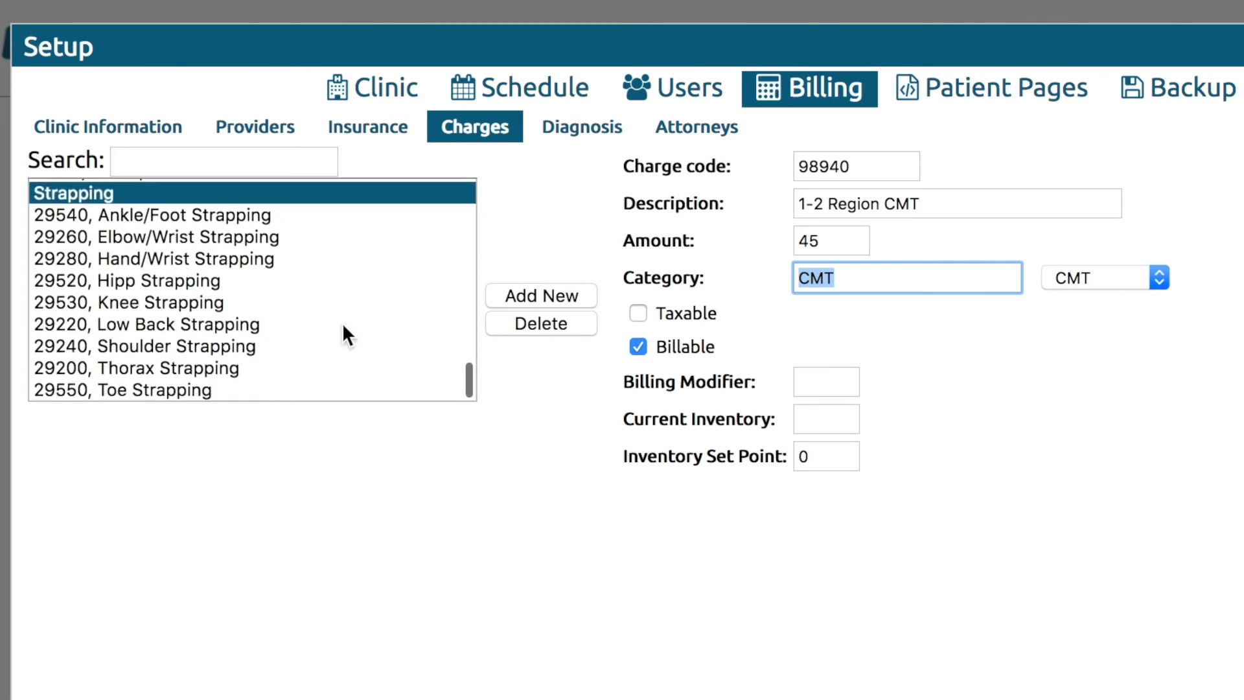
left_click(642, 313)
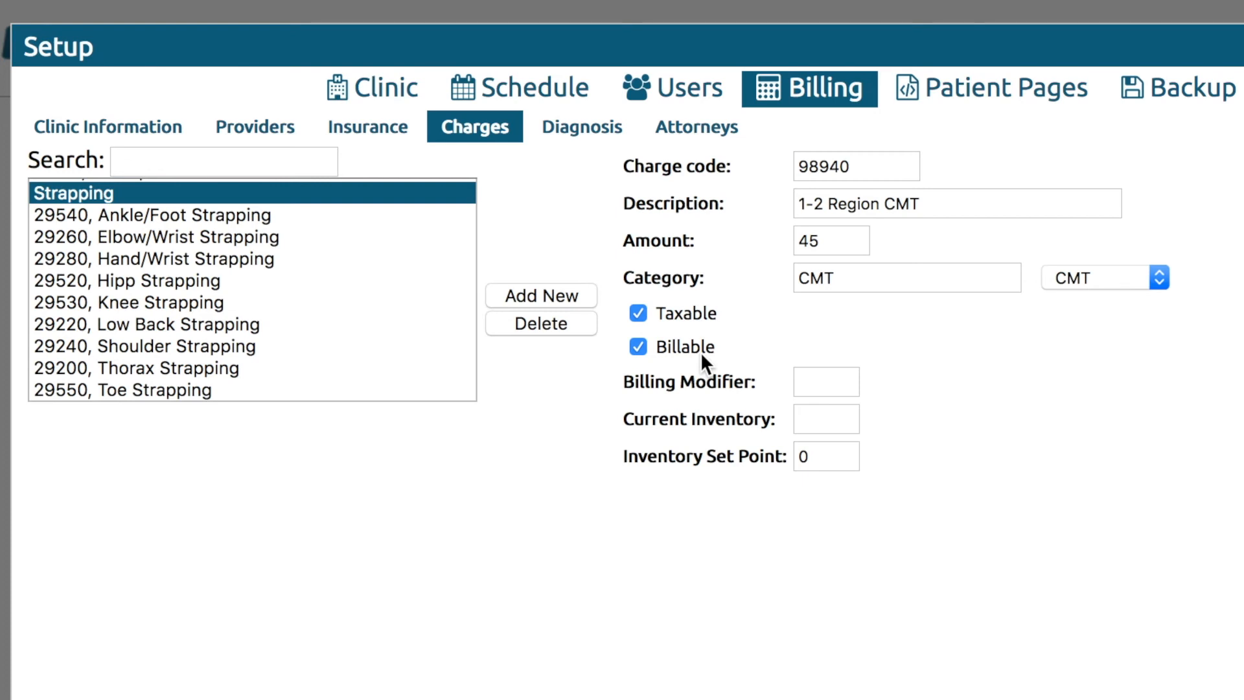
left_click(639, 313)
scroll(404, 304, "up", 3)
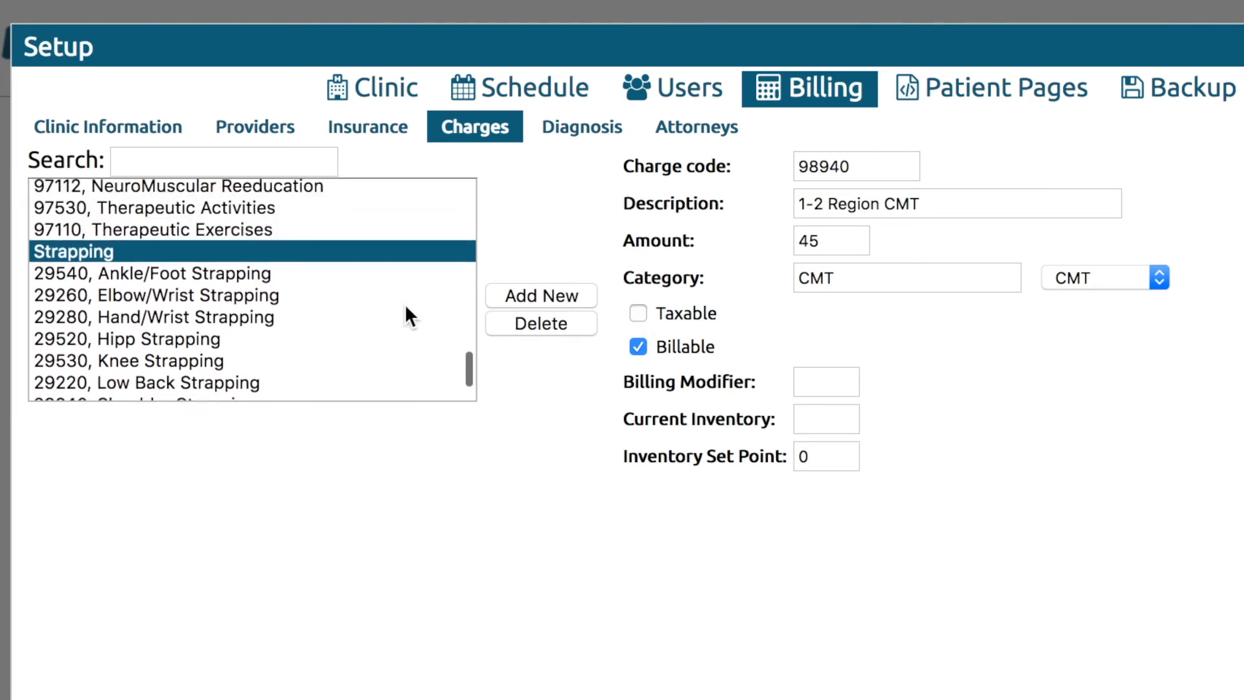
Enter billing modifier 59 on charge 98940, then delete it again.
scroll(406, 305, "up", 5)
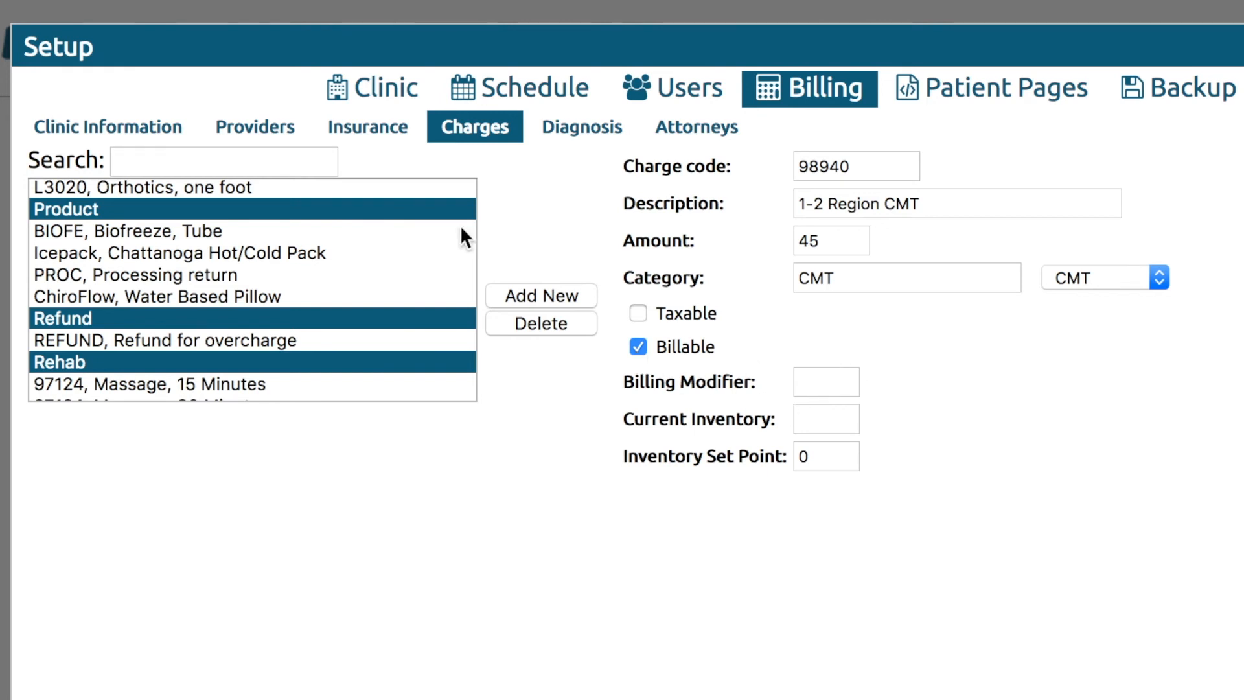
scroll(379, 271, "up", 10)
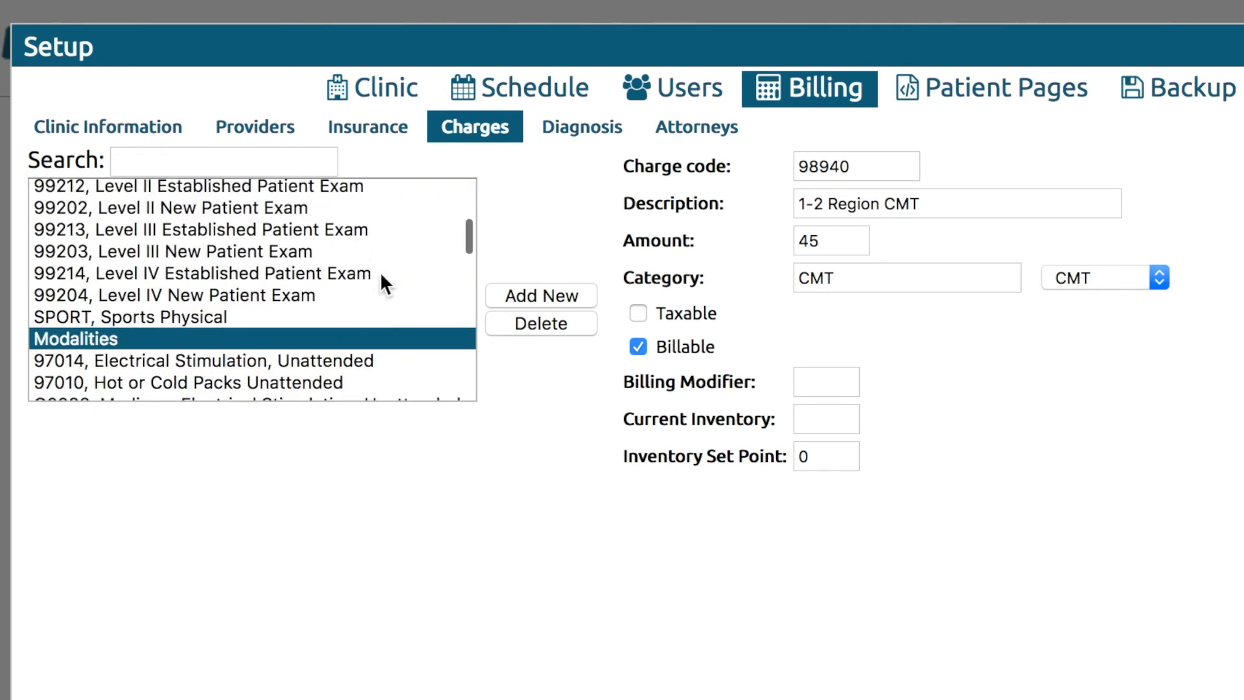
scroll(381, 275, "up", 5)
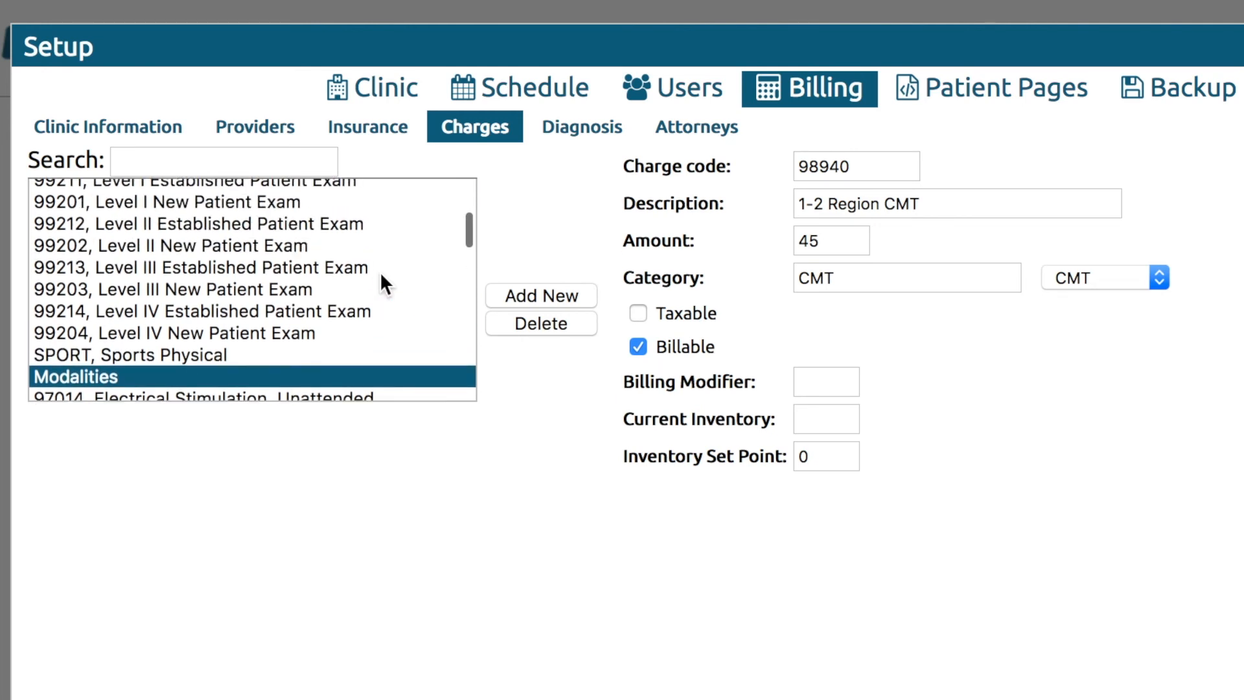
scroll(379, 271, "up", 5)
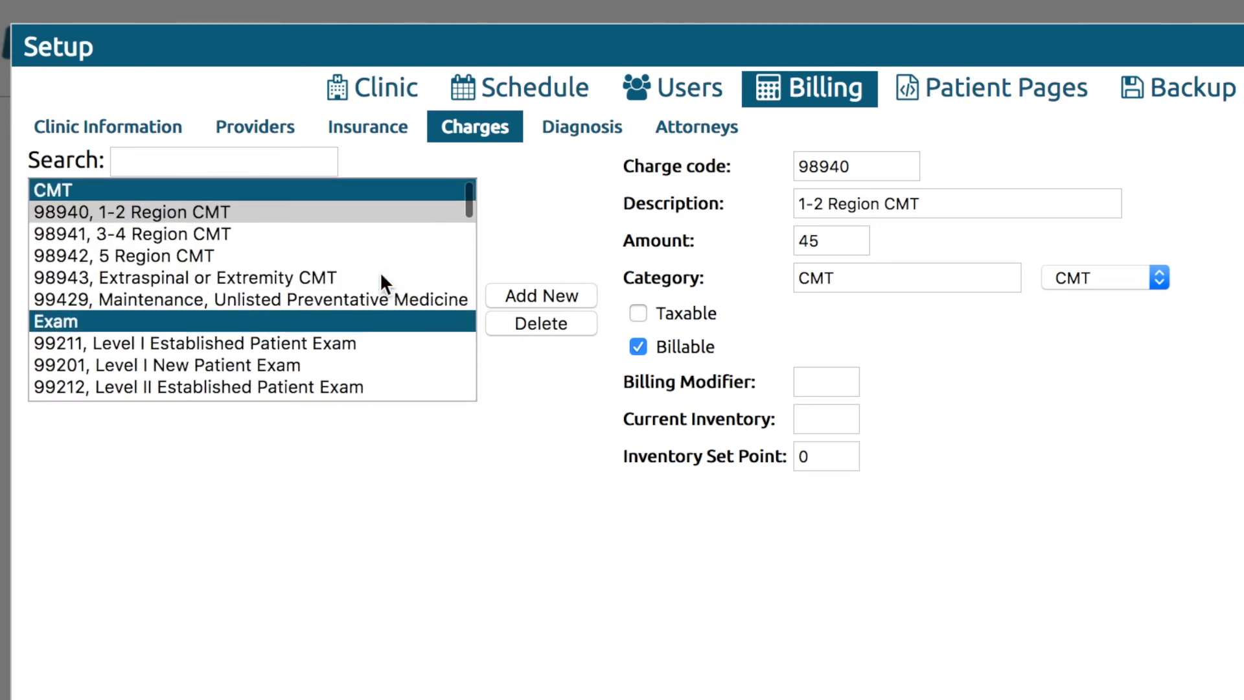
left_click(828, 379)
type("59")
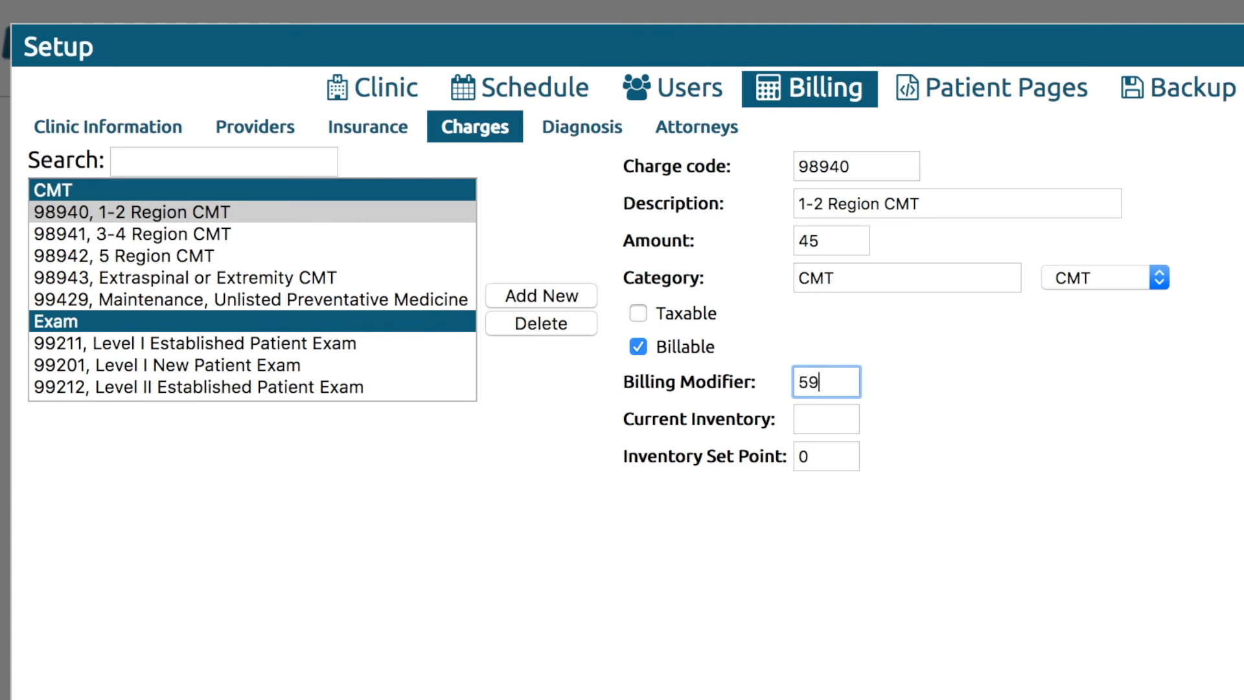
key("BackSpace")
key("BackSpace")
Open the BIOFE Biofreeze, Tube charge and check its current inventory of -2.
scroll(422, 337, "down", 5)
scroll(421, 340, "down", 4)
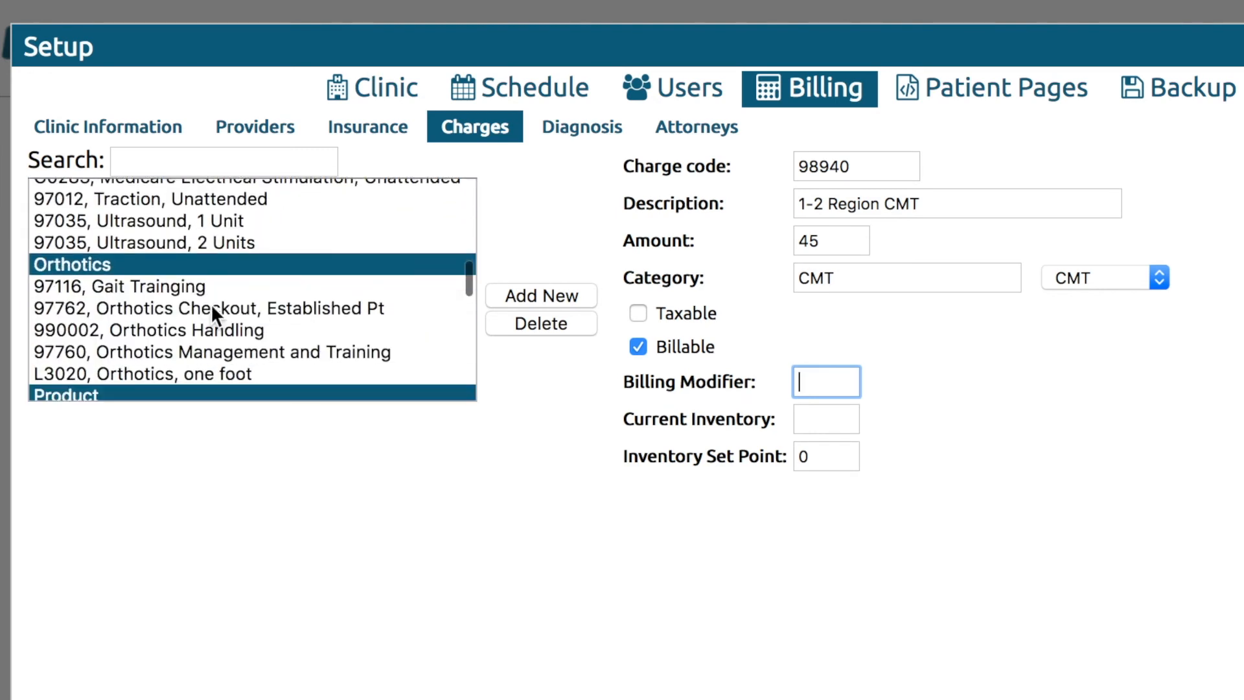
scroll(204, 306, "down", 3)
left_click(197, 315)
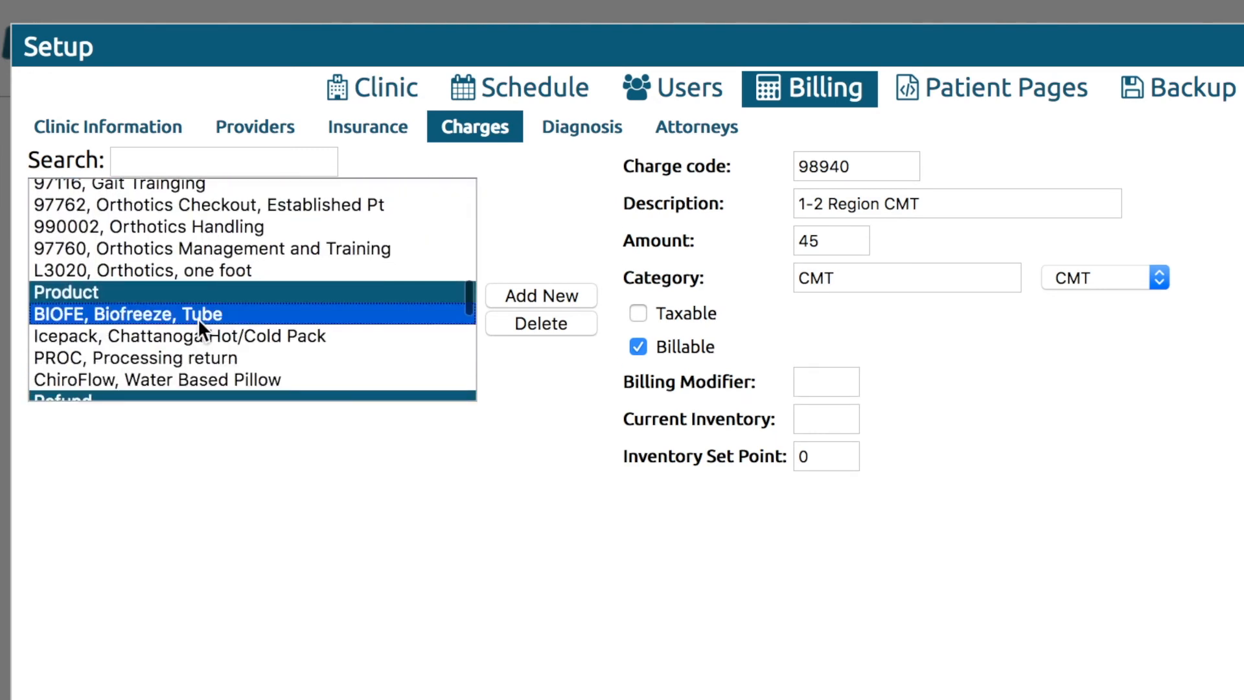
left_click(830, 420)
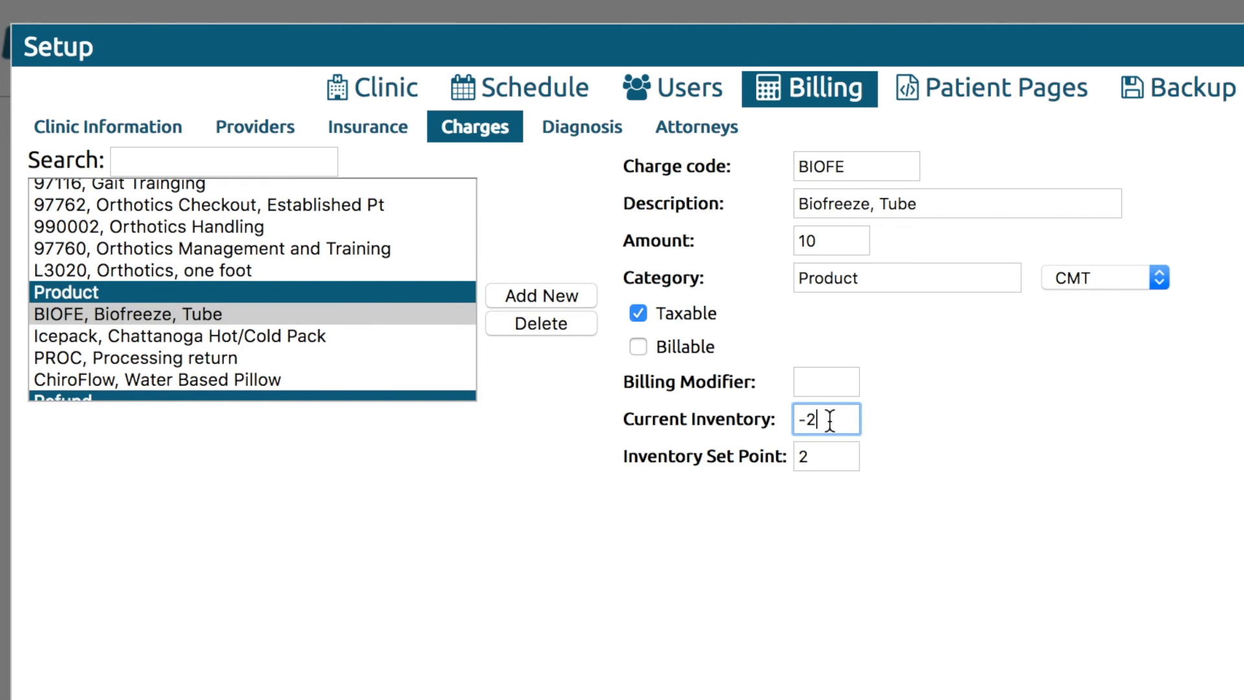
left_click(843, 574)
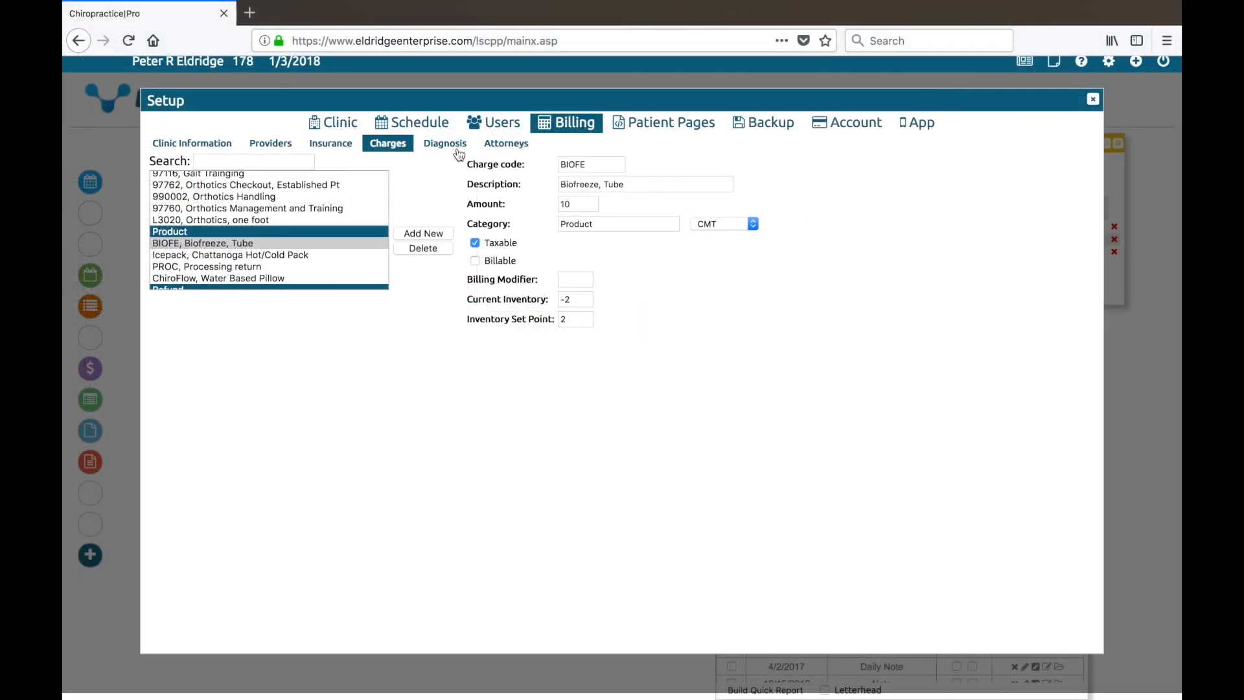
Give diagnosis 346.00 Migraine Headache the new group 'Headaches'.
left_click(458, 150)
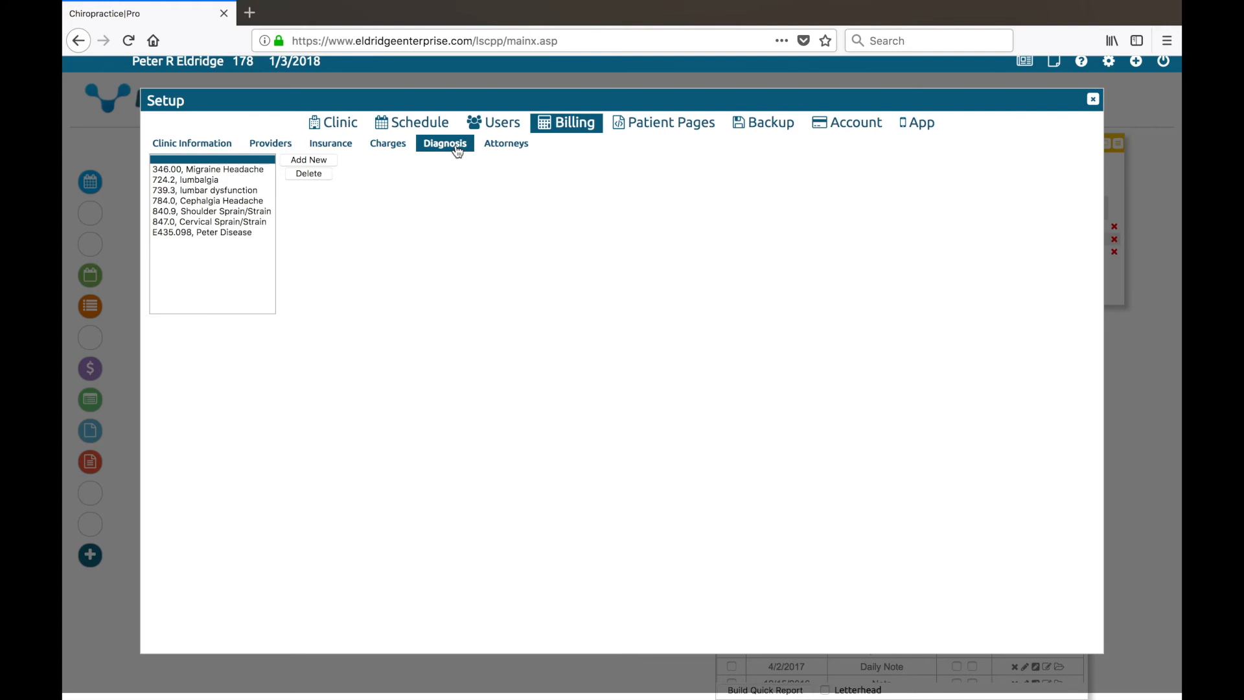
left_click(247, 169)
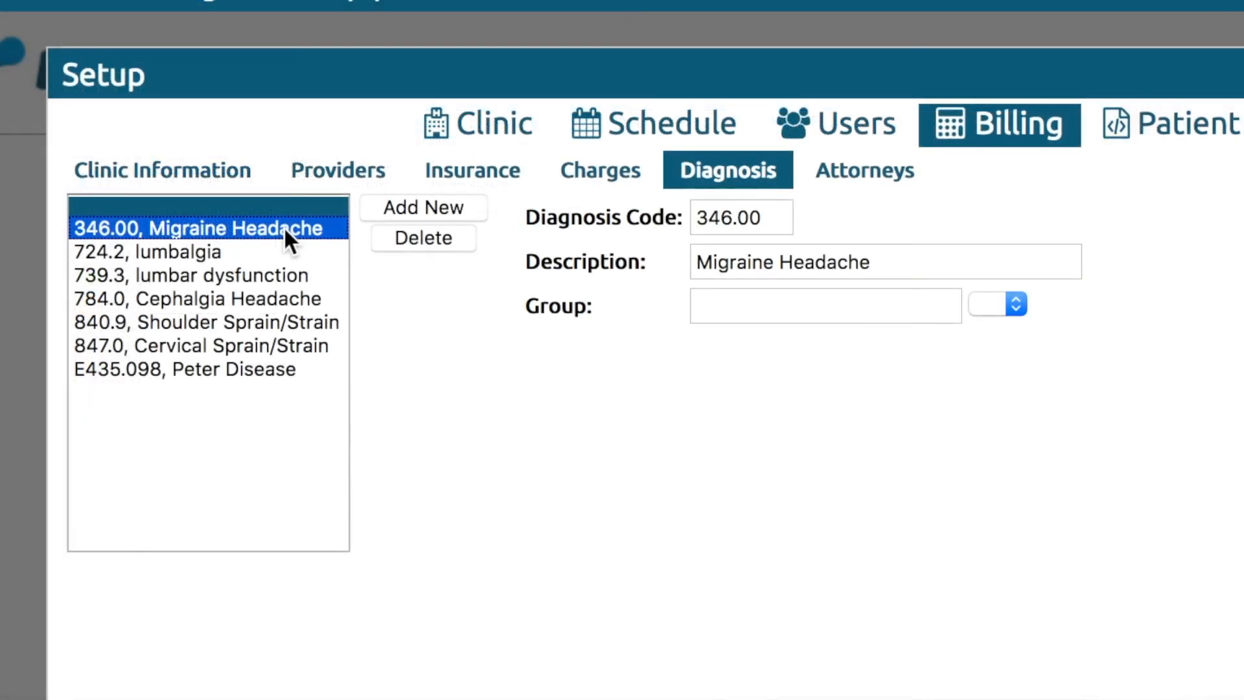
left_click(953, 305)
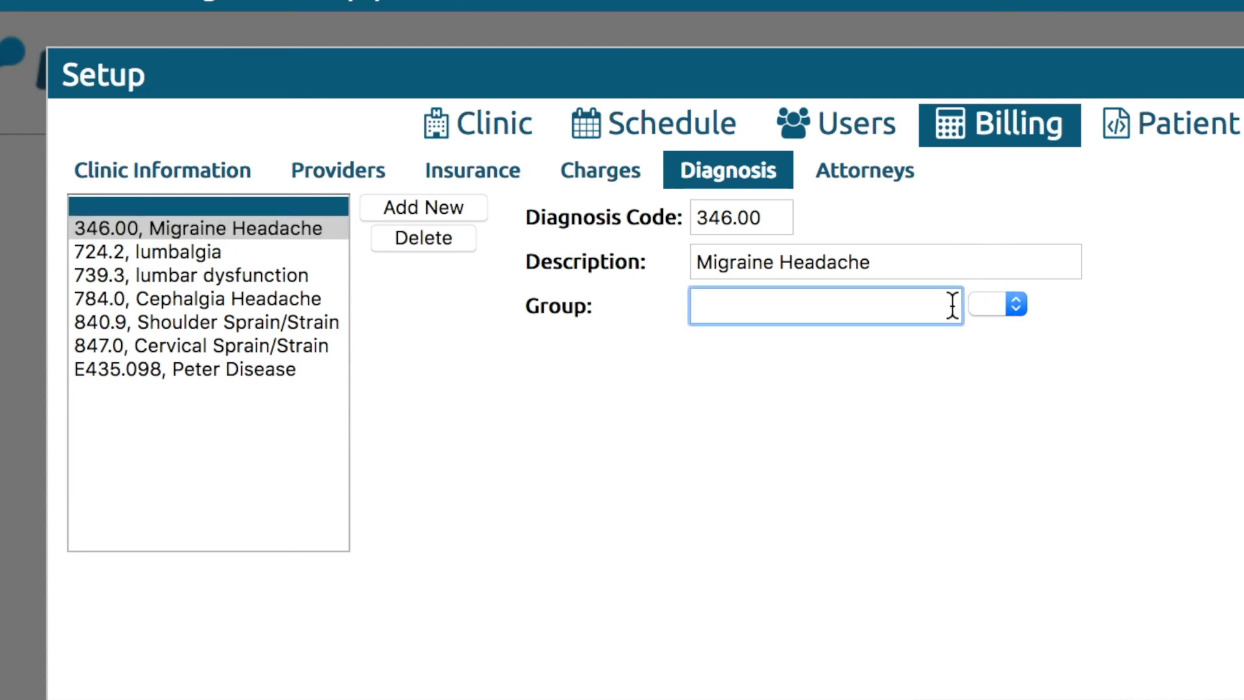
type("Headaches")
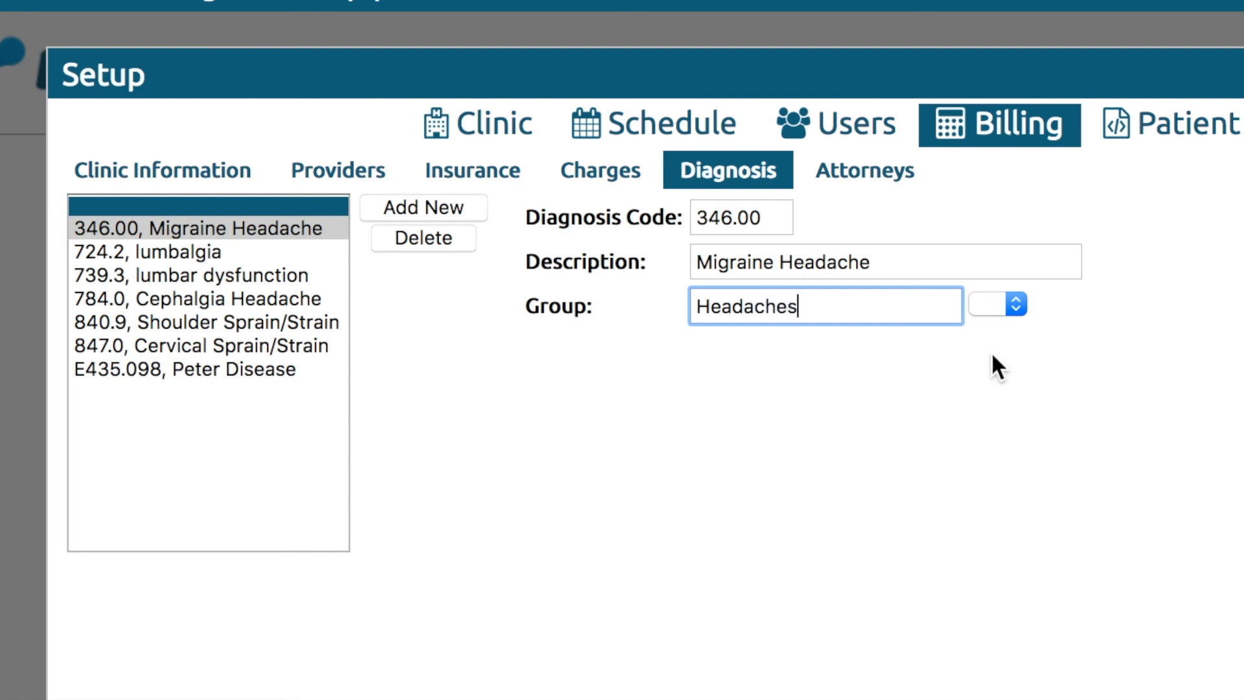
left_click(1011, 423)
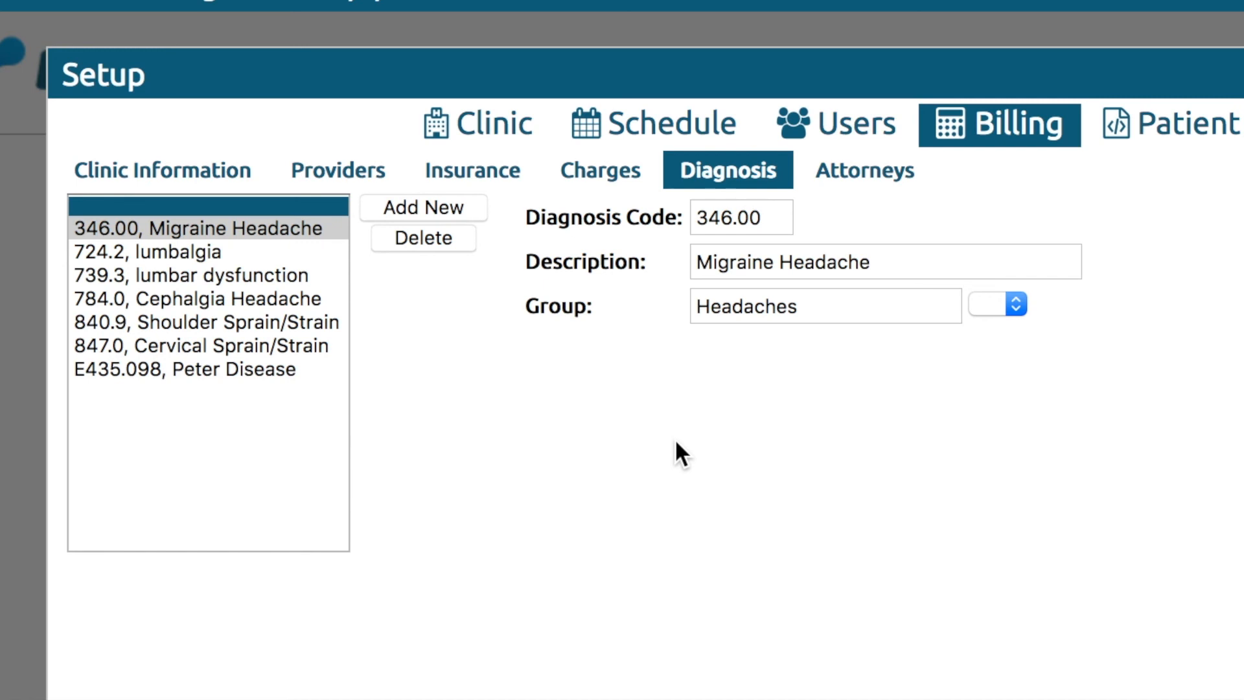
Assign E435.098 to the Headaches group and review its details.
left_click(244, 371)
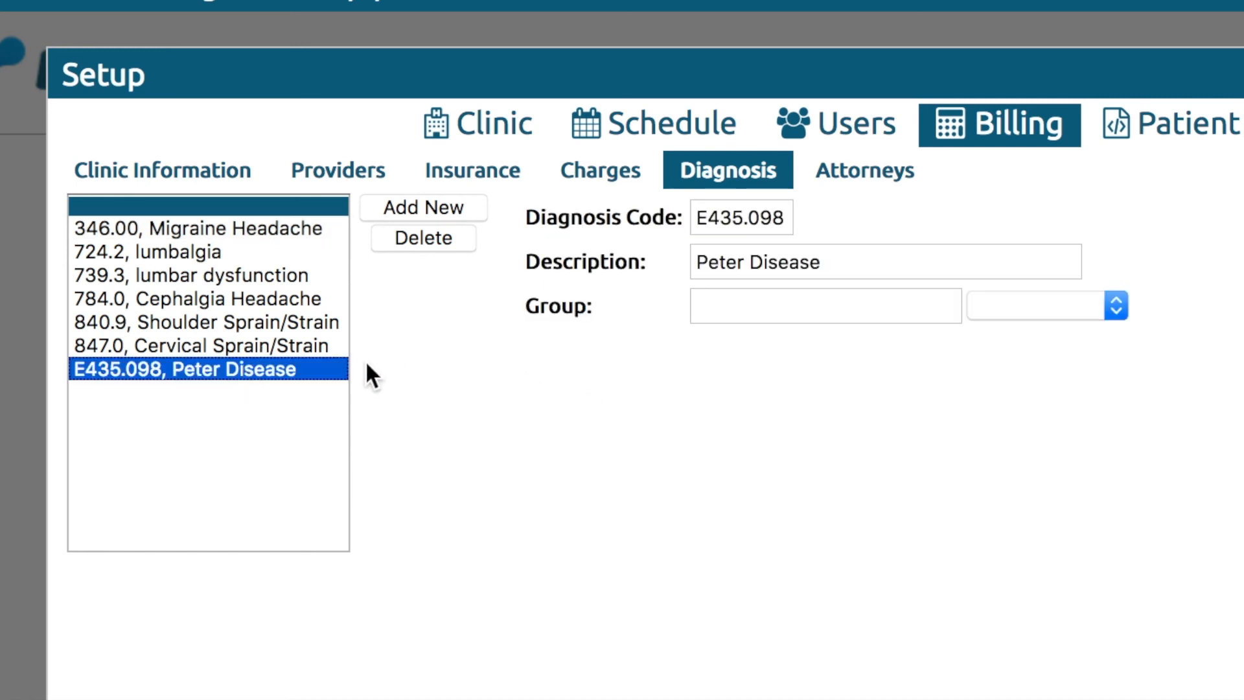
left_click(1100, 304)
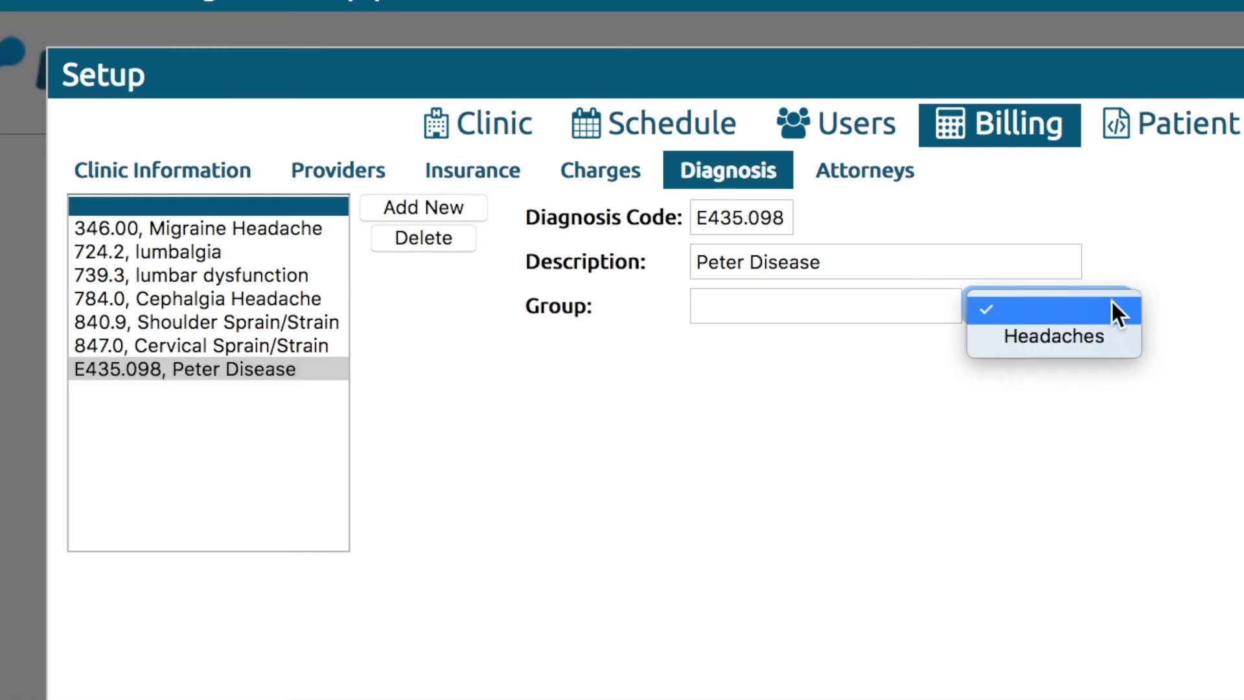
left_click(1105, 332)
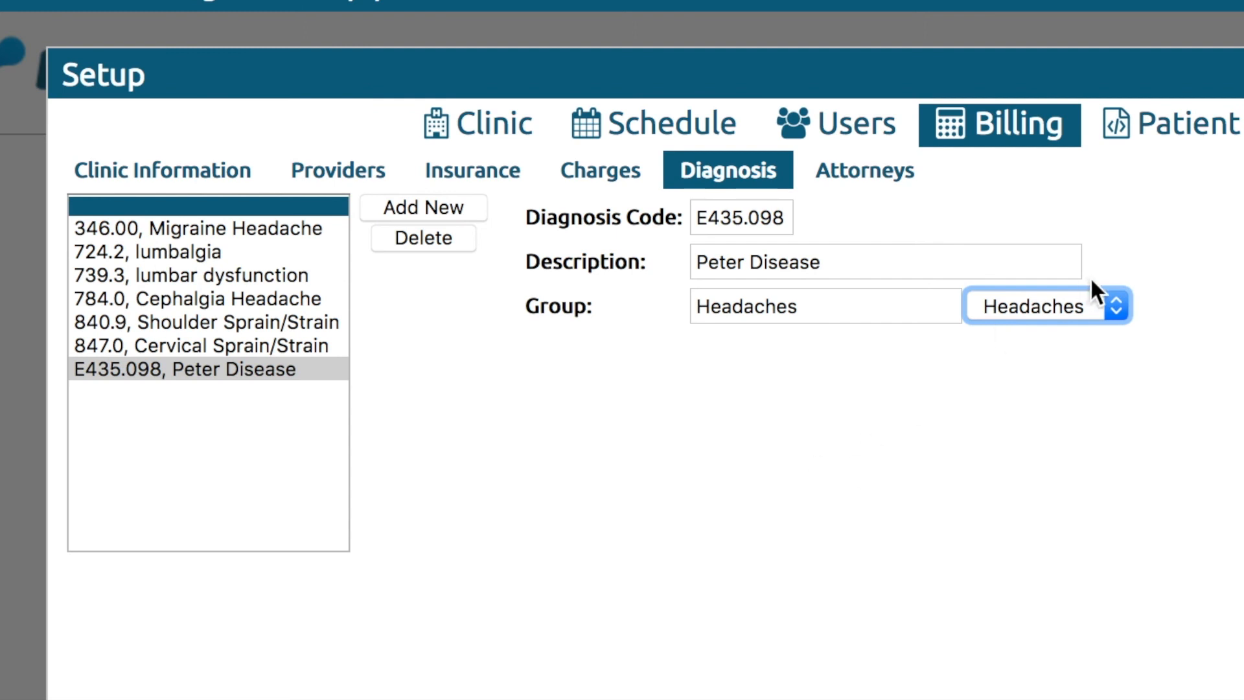
left_click(1001, 260)
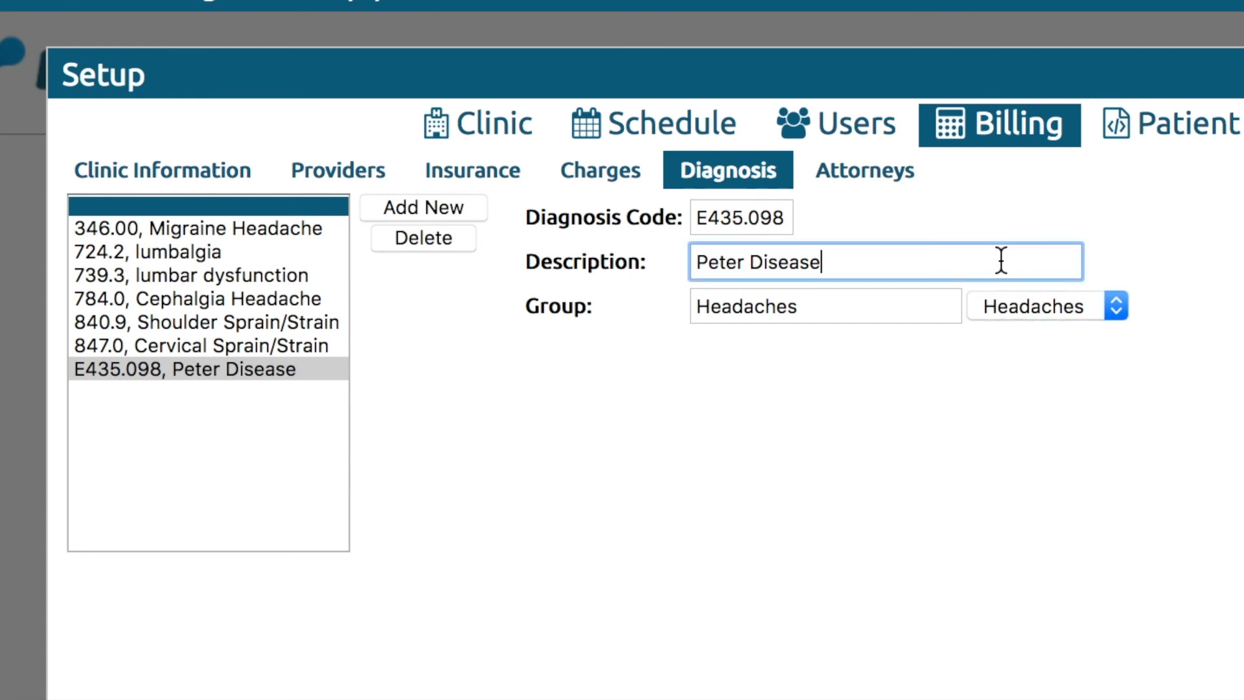
left_click(871, 319)
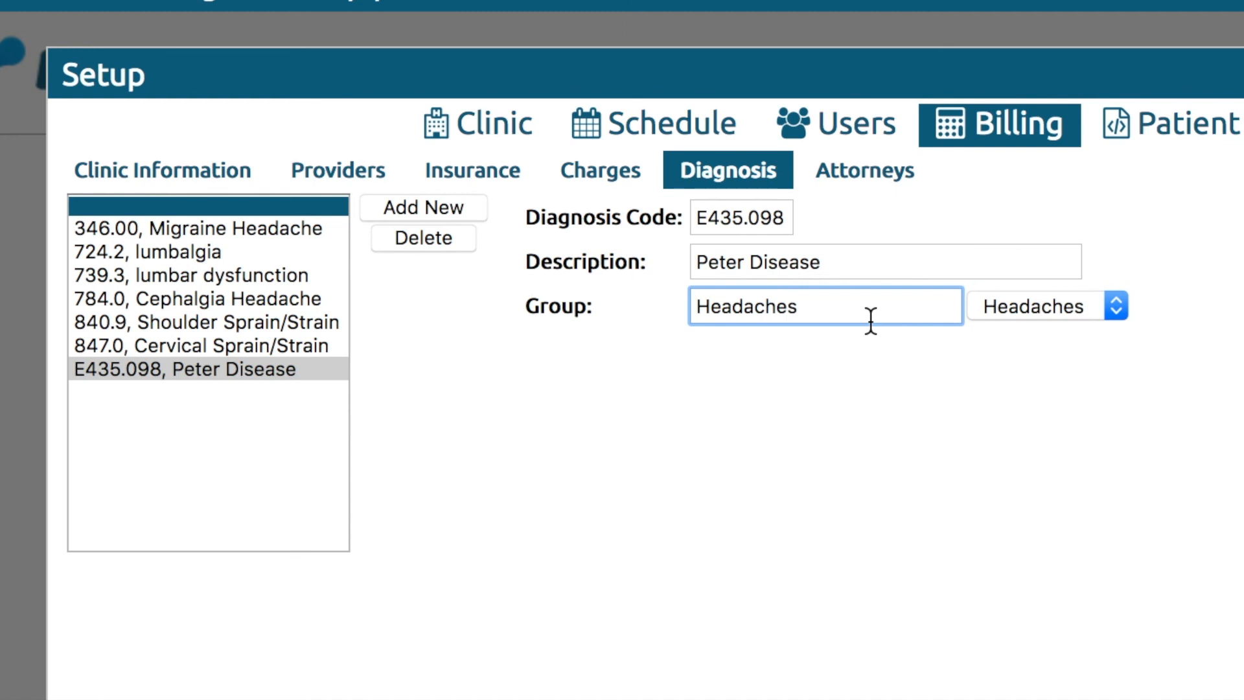
left_click(876, 443)
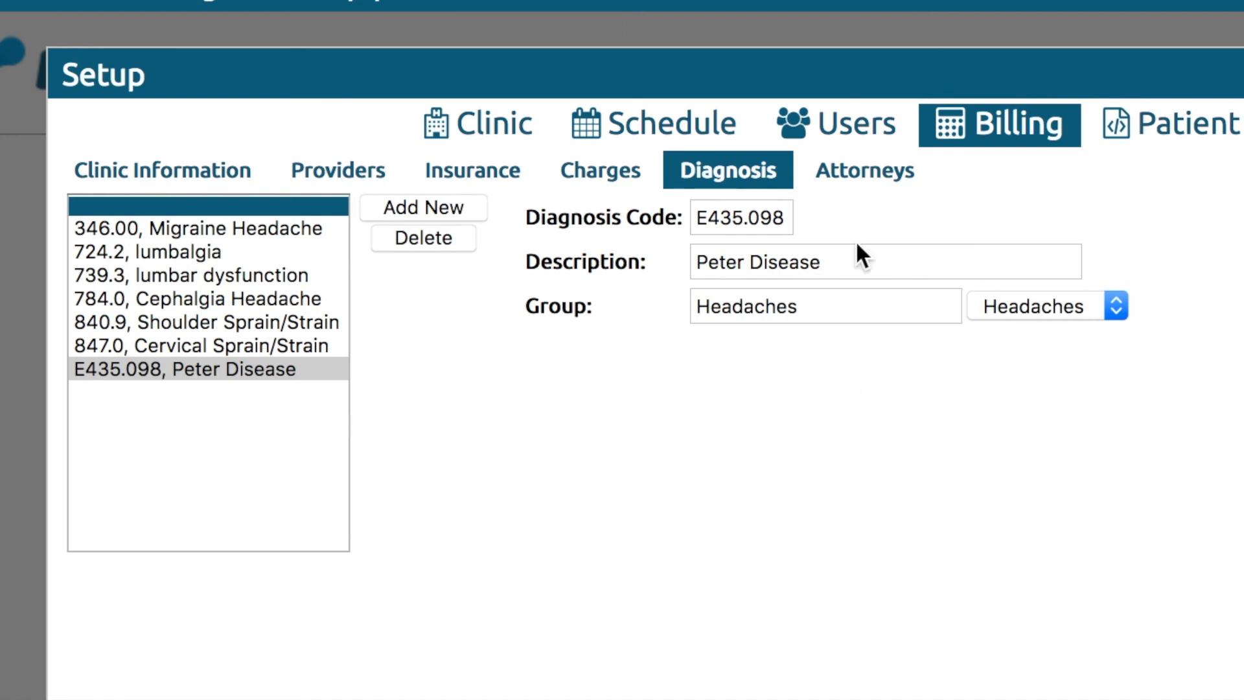
left_click(871, 184)
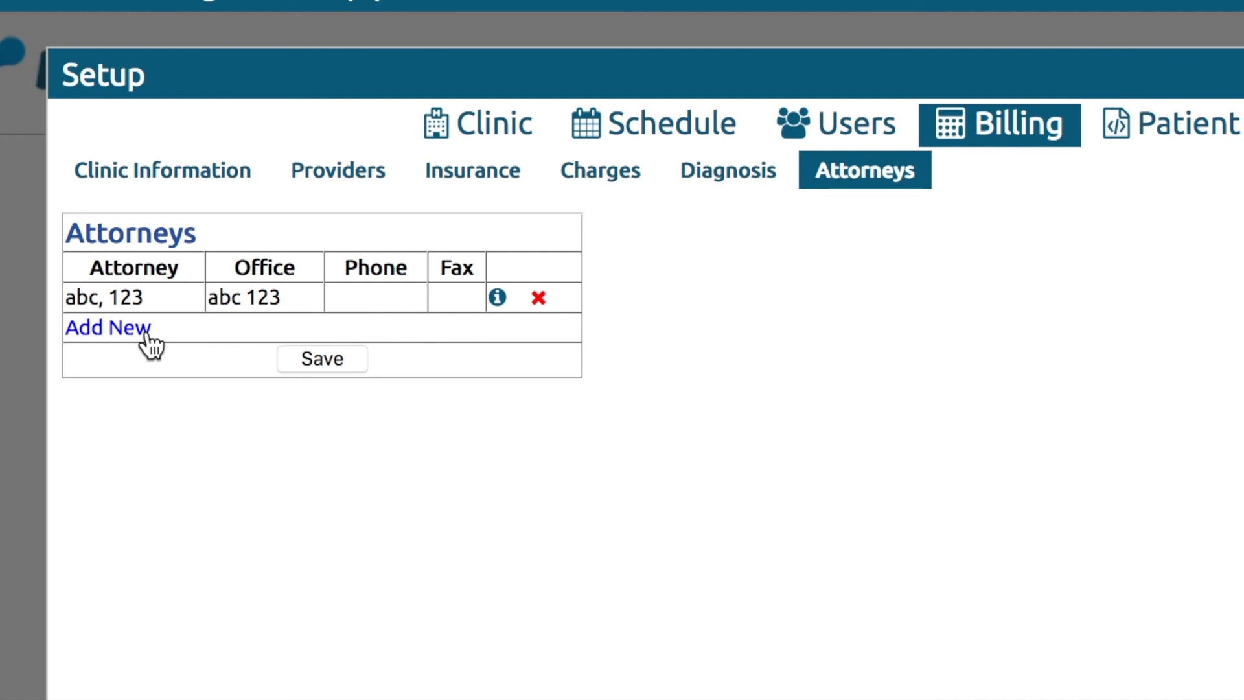
View the existing attorney's full details from the Attorneys list.
left_click(498, 298)
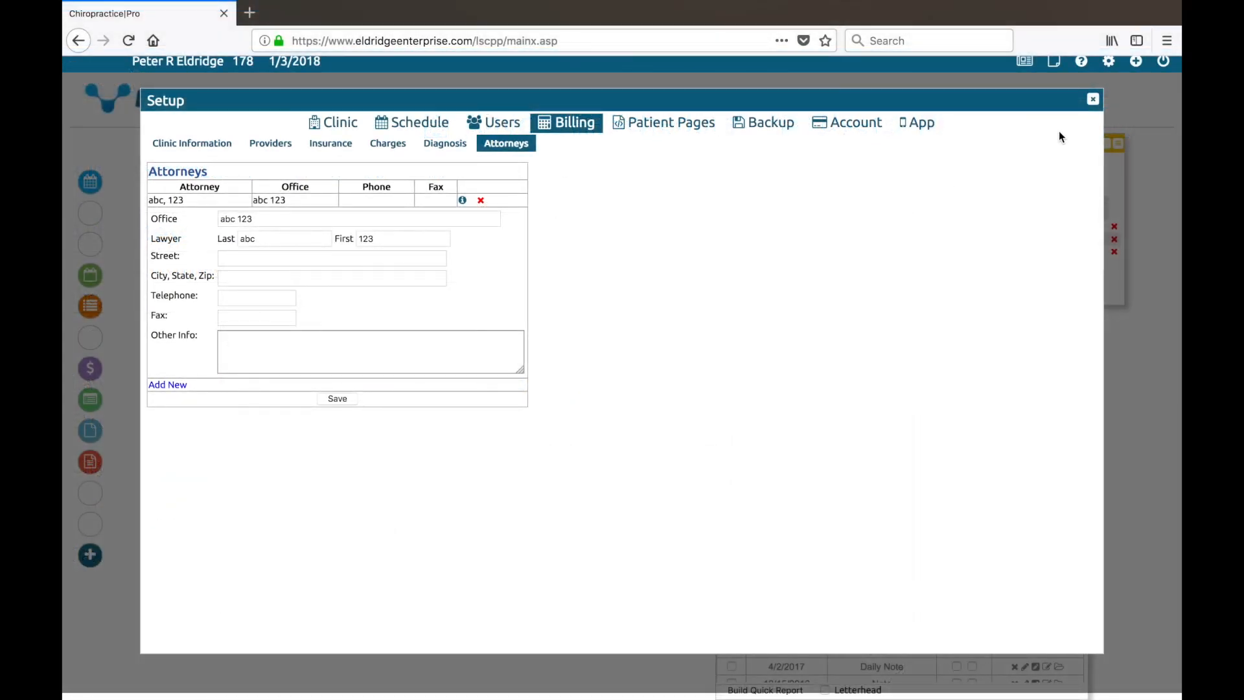
Close the Setup window to return to the Ledger and Patient Data screen.
left_click(1093, 100)
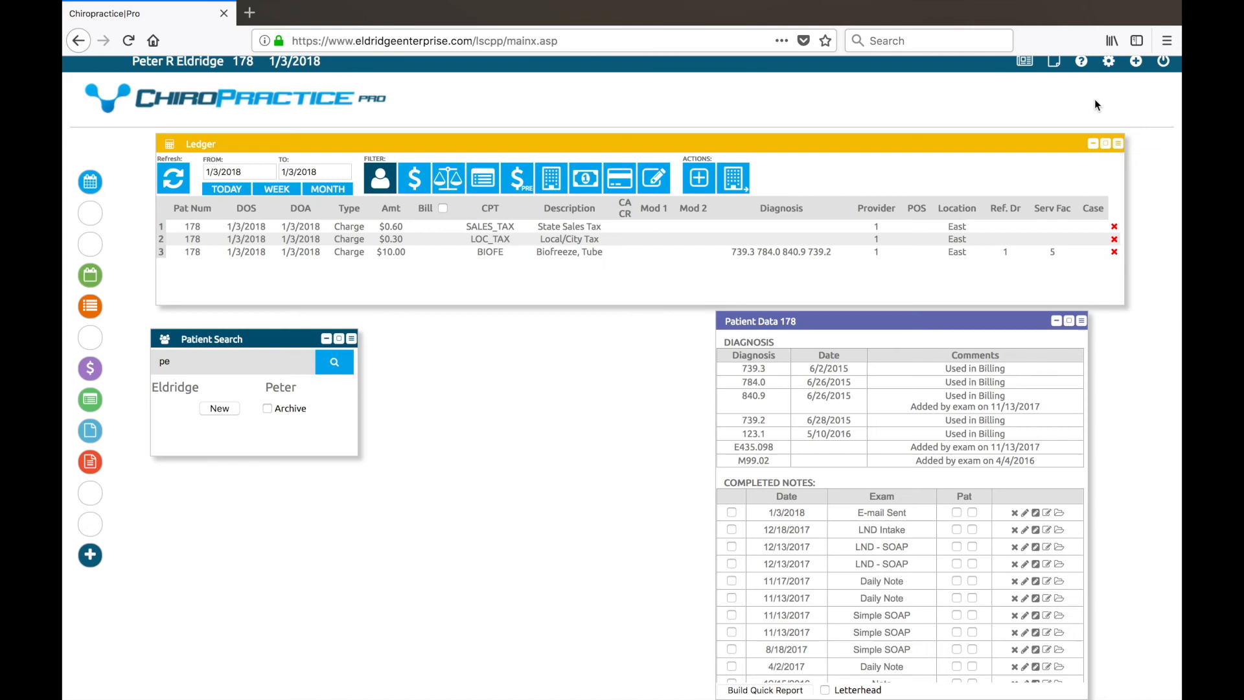